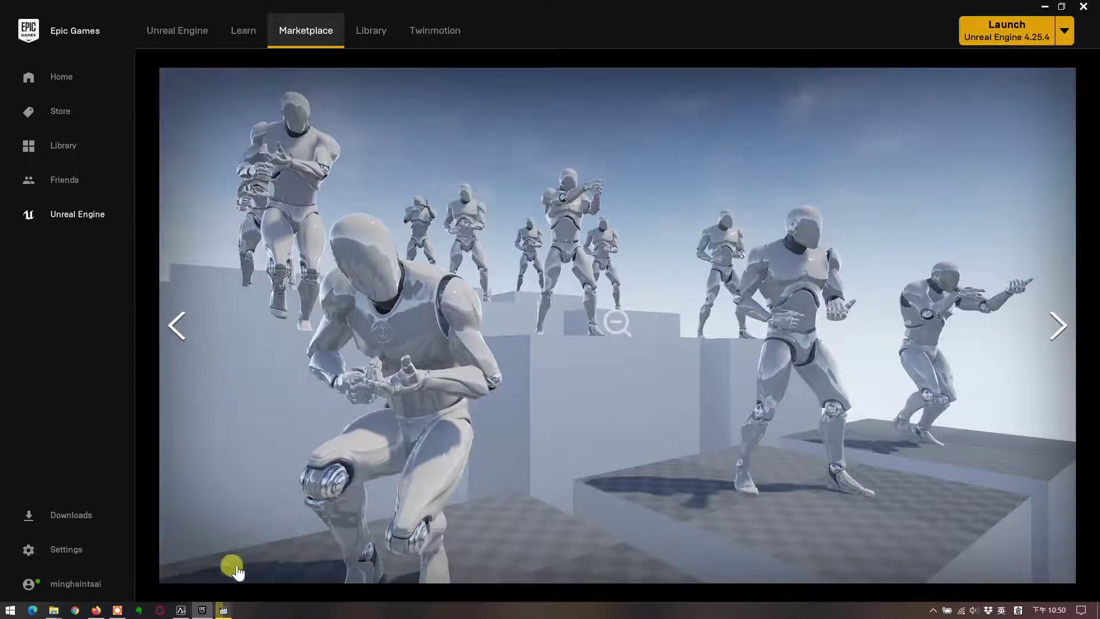
- Leave the Marketplace mannequin preview and switch to the browser playing the UIWS video
click(95, 611)
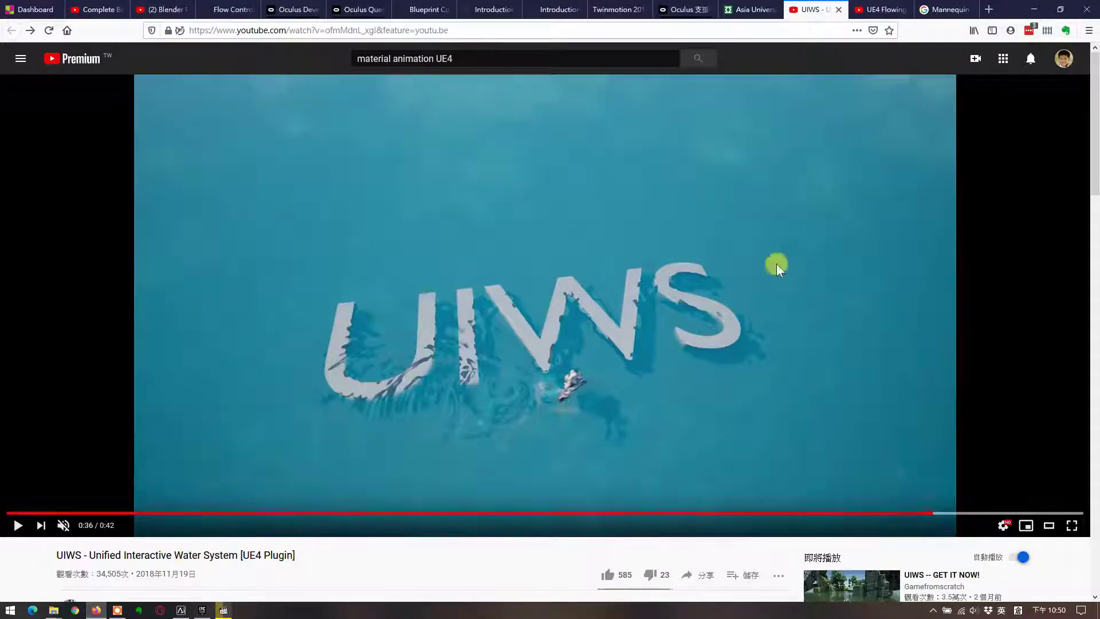
- Play the UE4 Flowing Noise Material tutorial from about 4:59, then resume the UIWS video
click(875, 10)
click(478, 325)
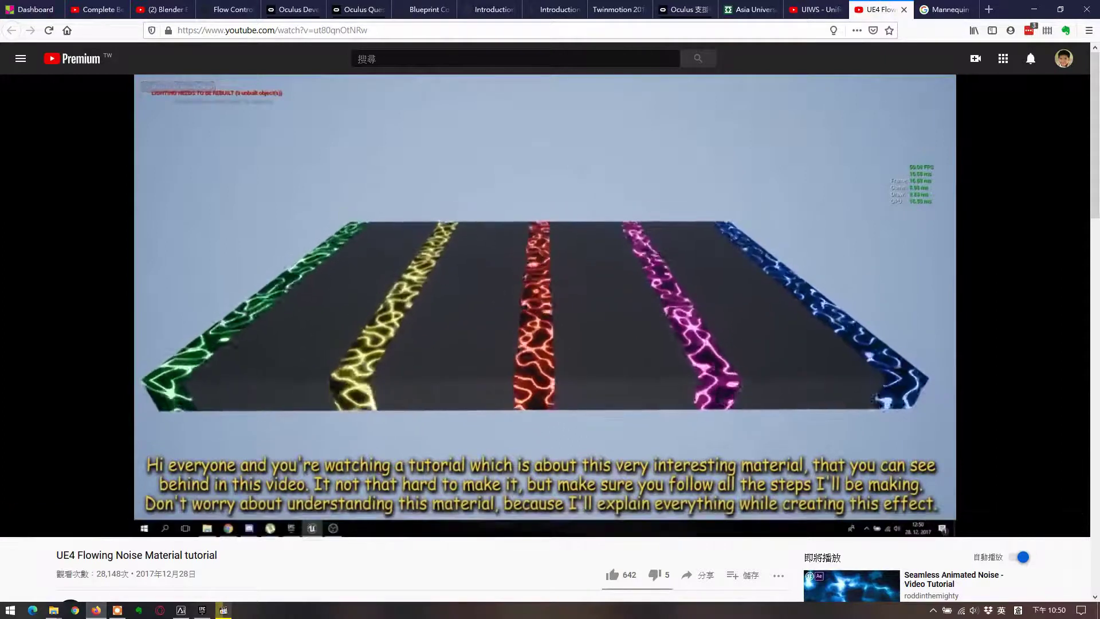
click(621, 513)
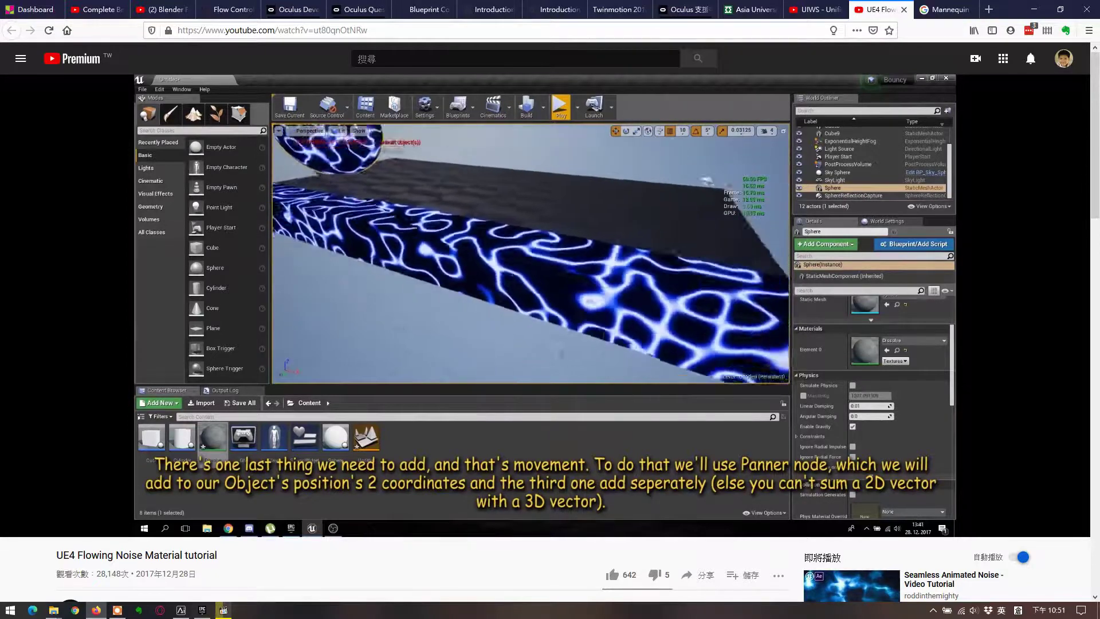
click(807, 10)
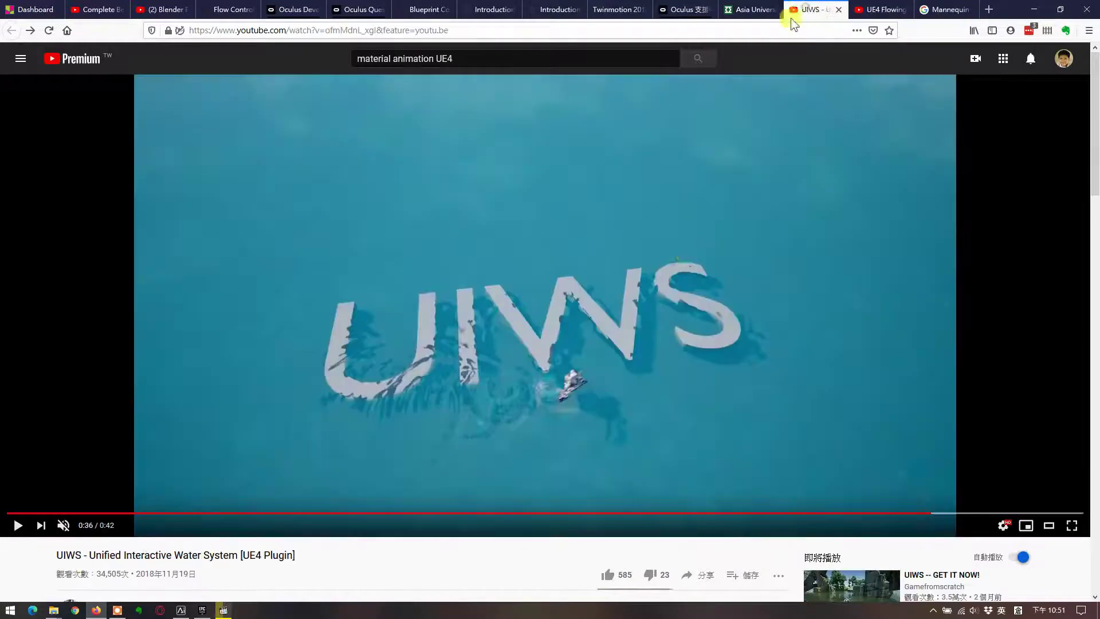
click(720, 251)
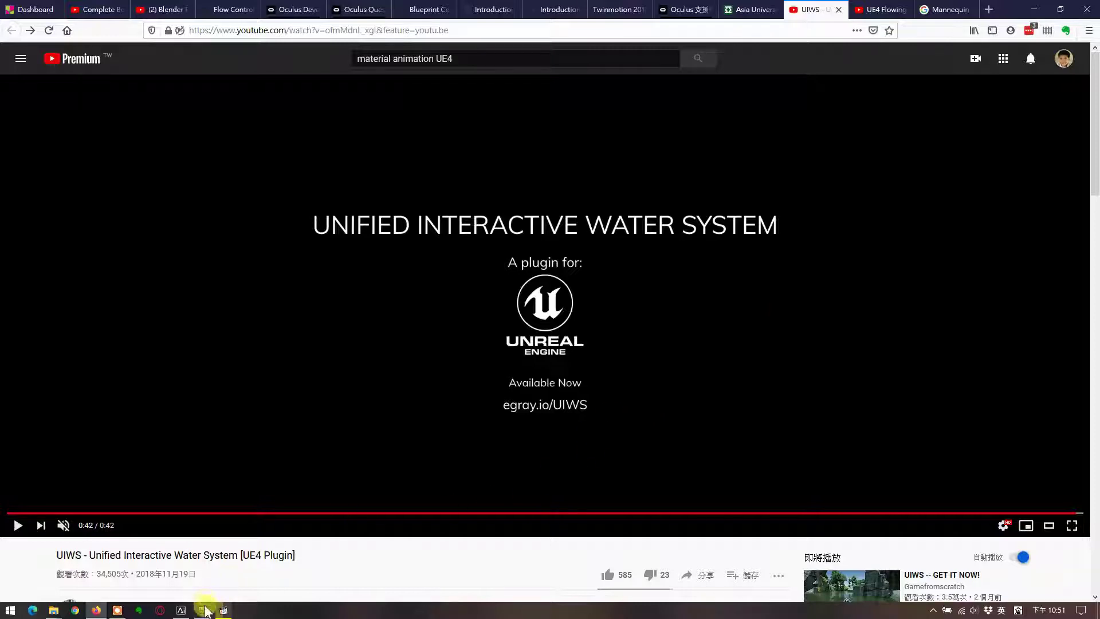
- Play and pause the Unreal Engine 5 trailer, visit the launcher, then return to the browser
click(224, 610)
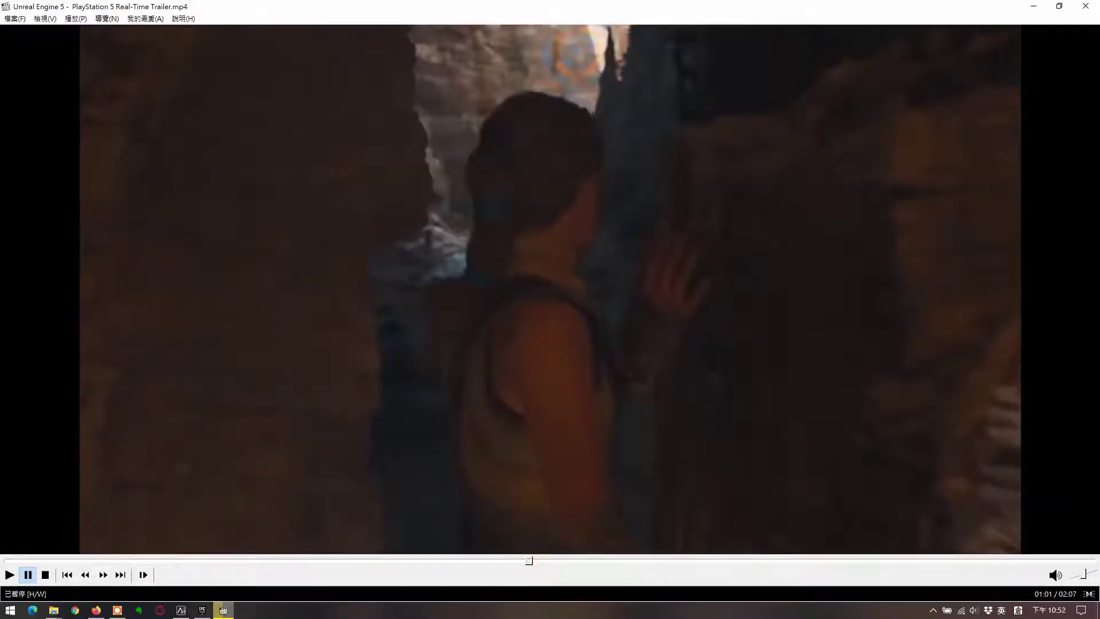
click(416, 332)
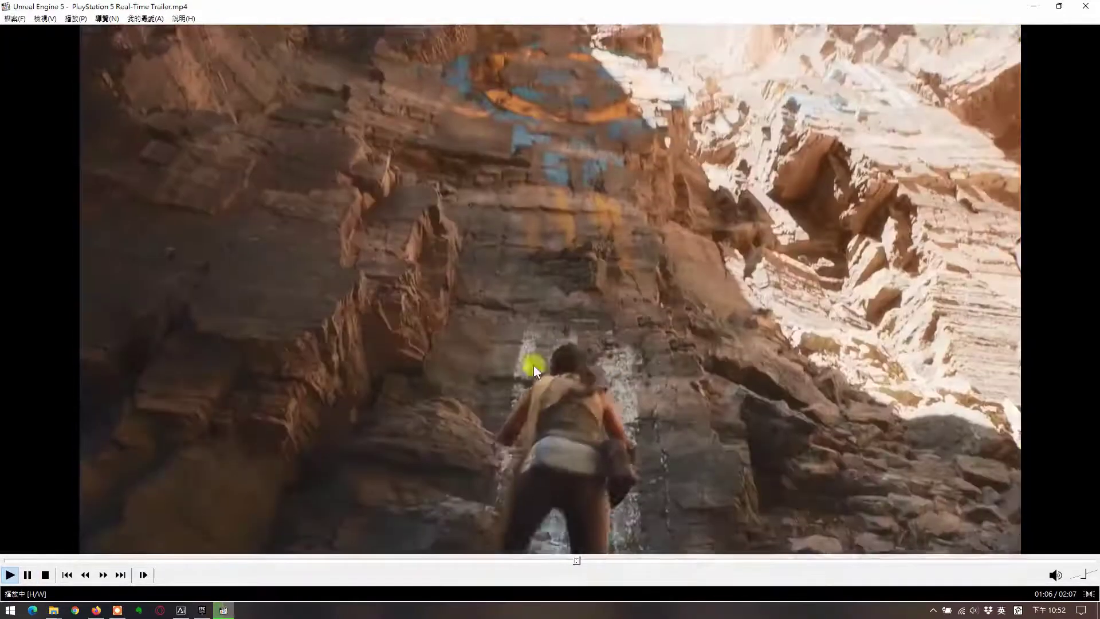
click(627, 373)
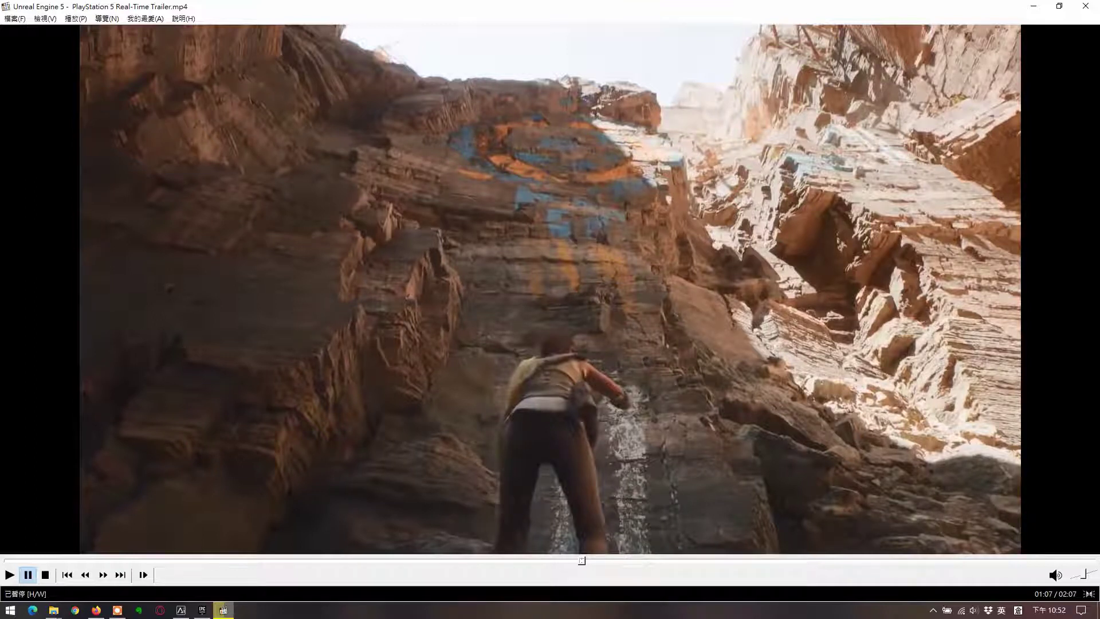
click(200, 611)
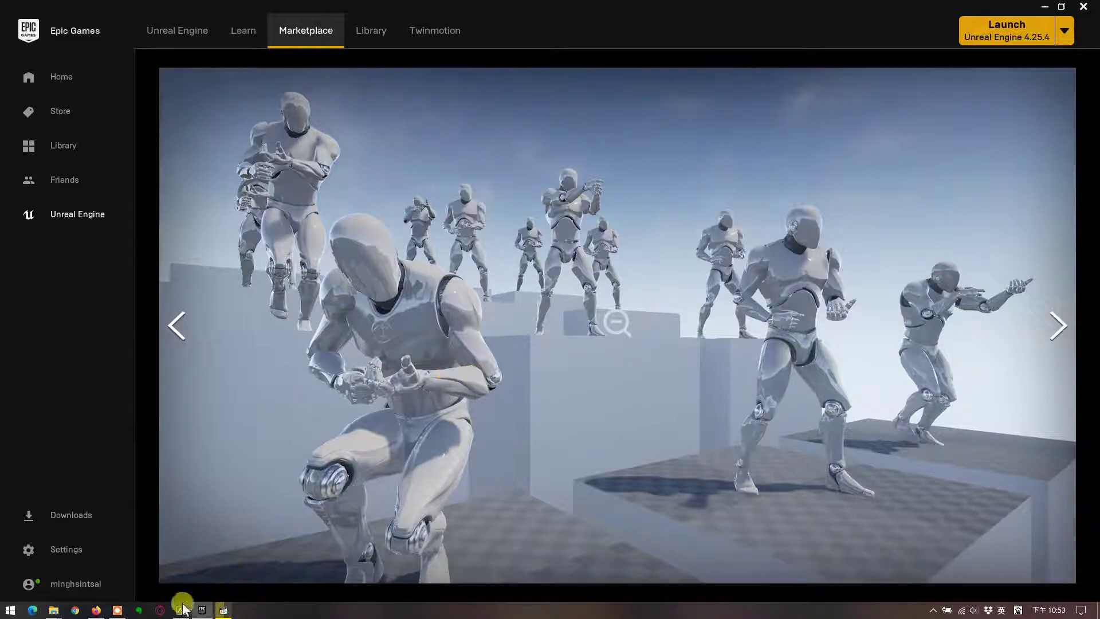
click(103, 611)
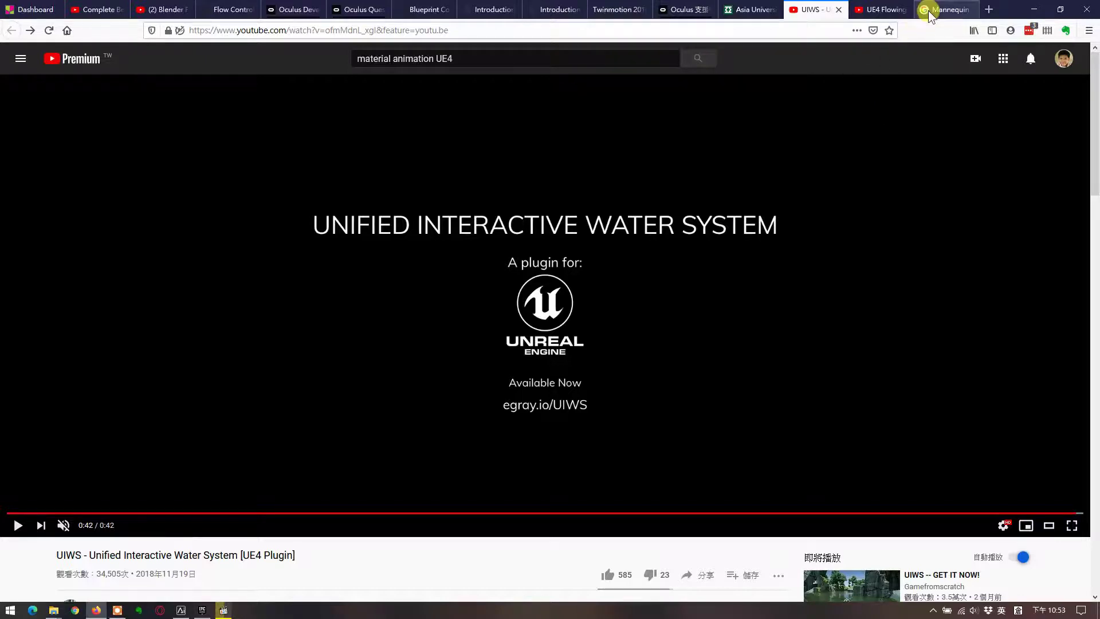
- Set the Google translator source to English and play the pronunciation of Mannequin
click(928, 10)
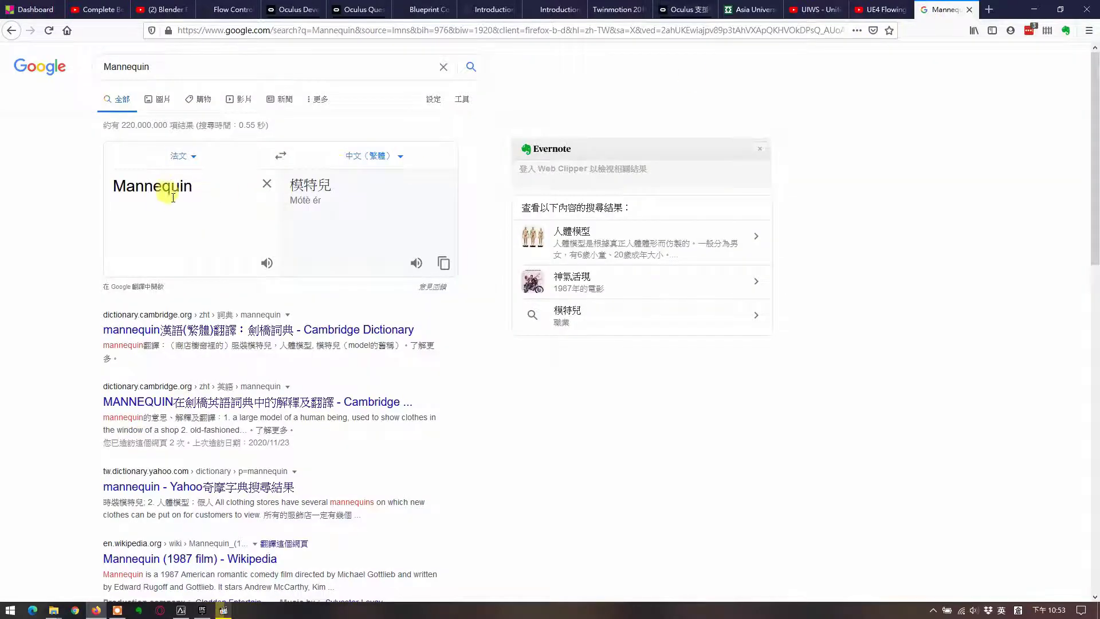
click(181, 163)
scroll(225, 291, down, 2)
scroll(225, 291, down, 2)
scroll(226, 291, down, 2)
scroll(225, 291, down, 2)
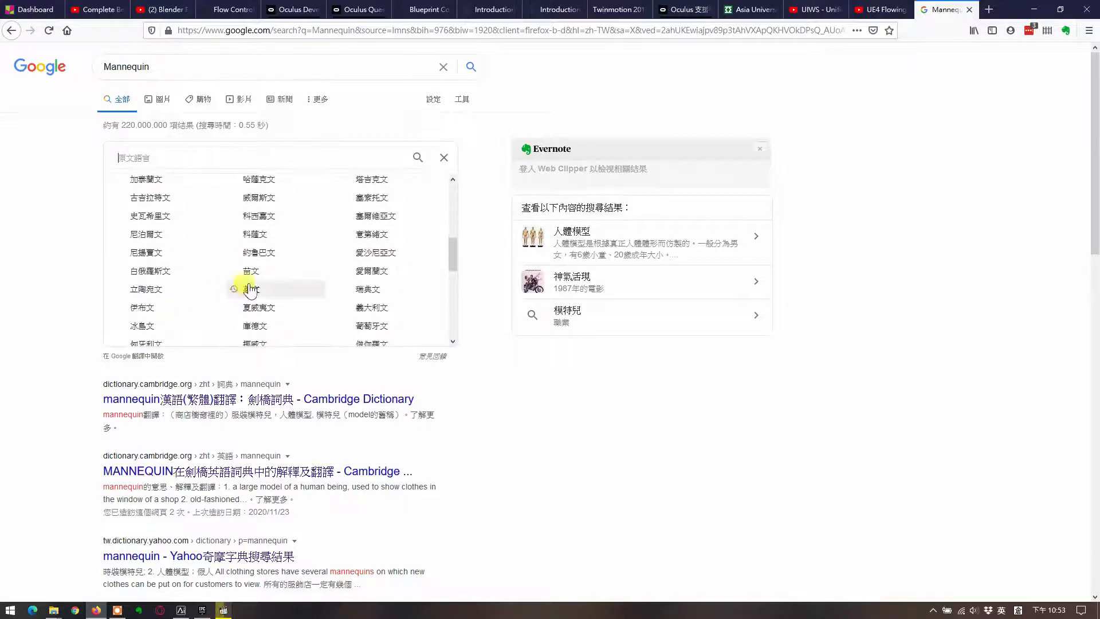
click(247, 286)
click(267, 263)
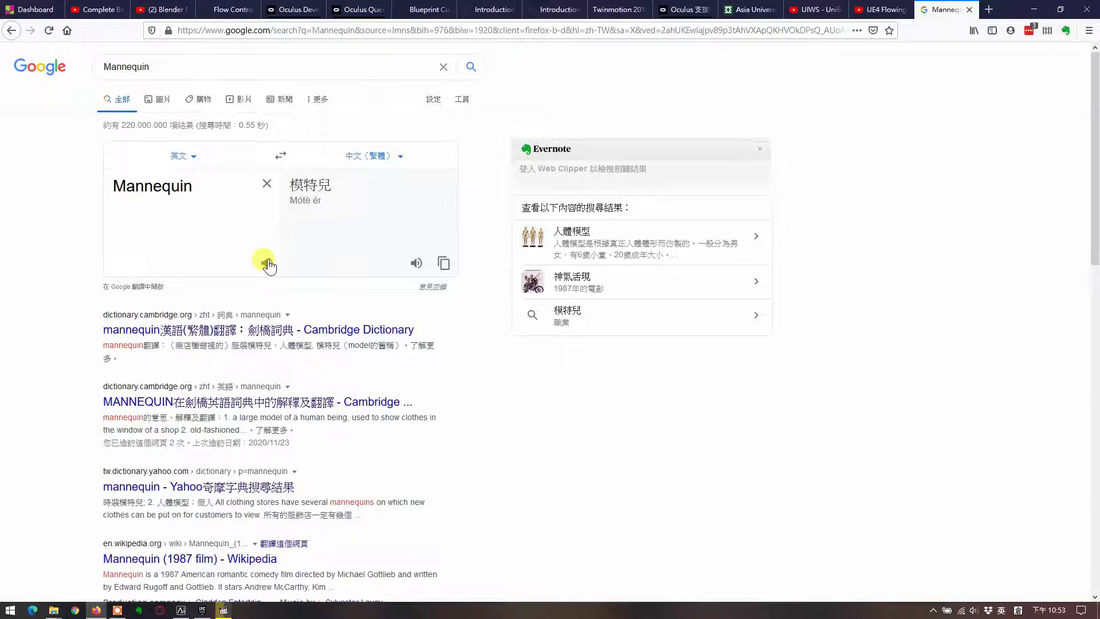
- Browse mannequin image results, hear the French pronunciation, then switch to Unreal Editor
click(161, 100)
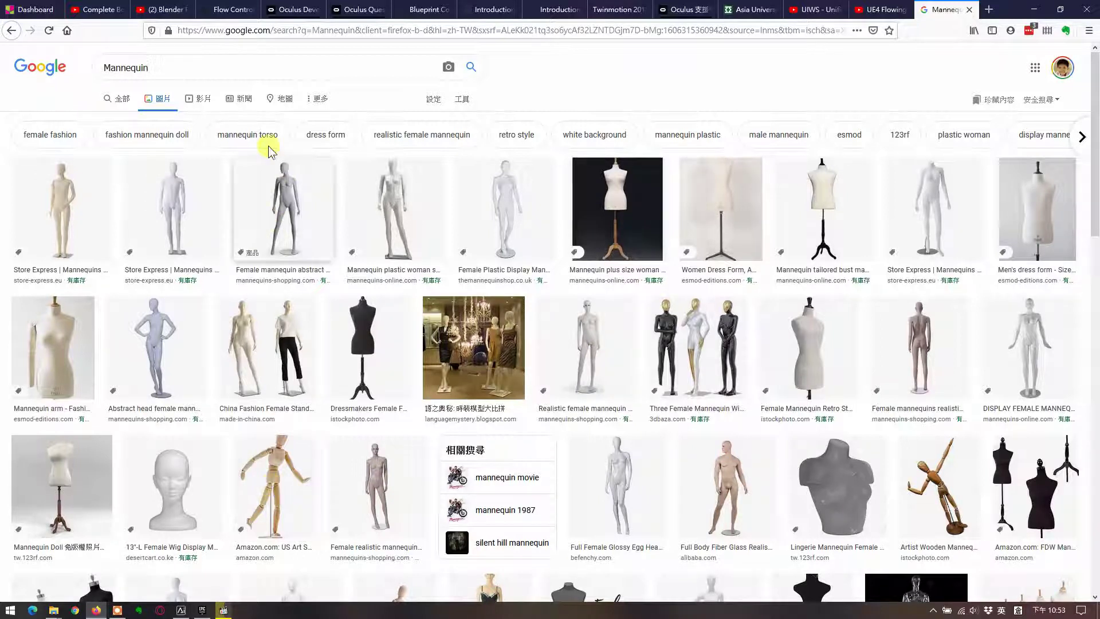
click(122, 102)
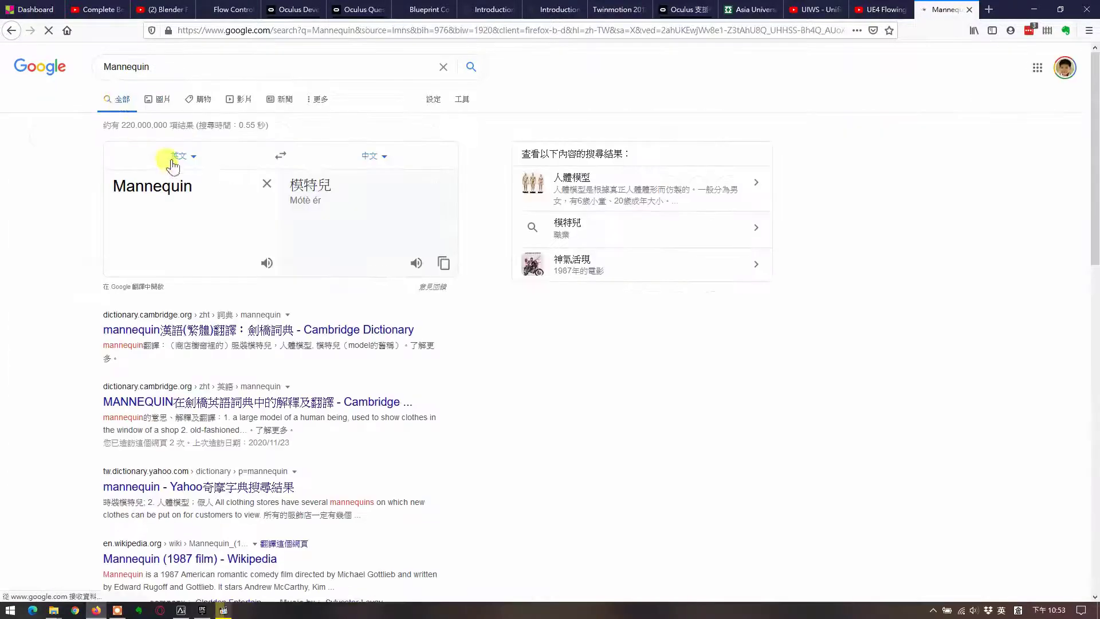
click(187, 161)
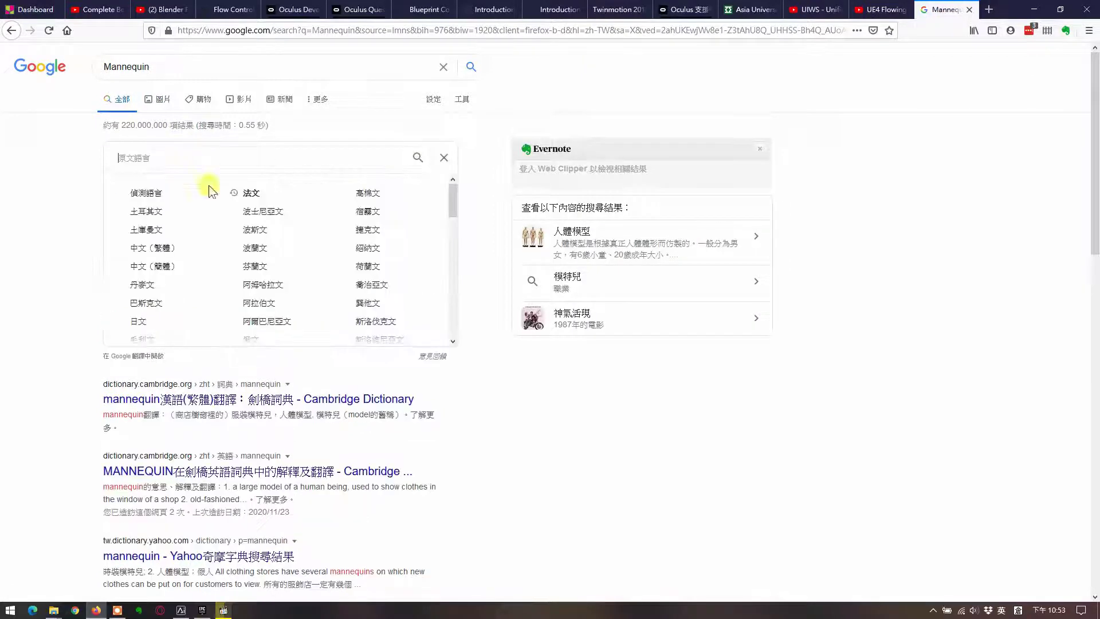
click(247, 197)
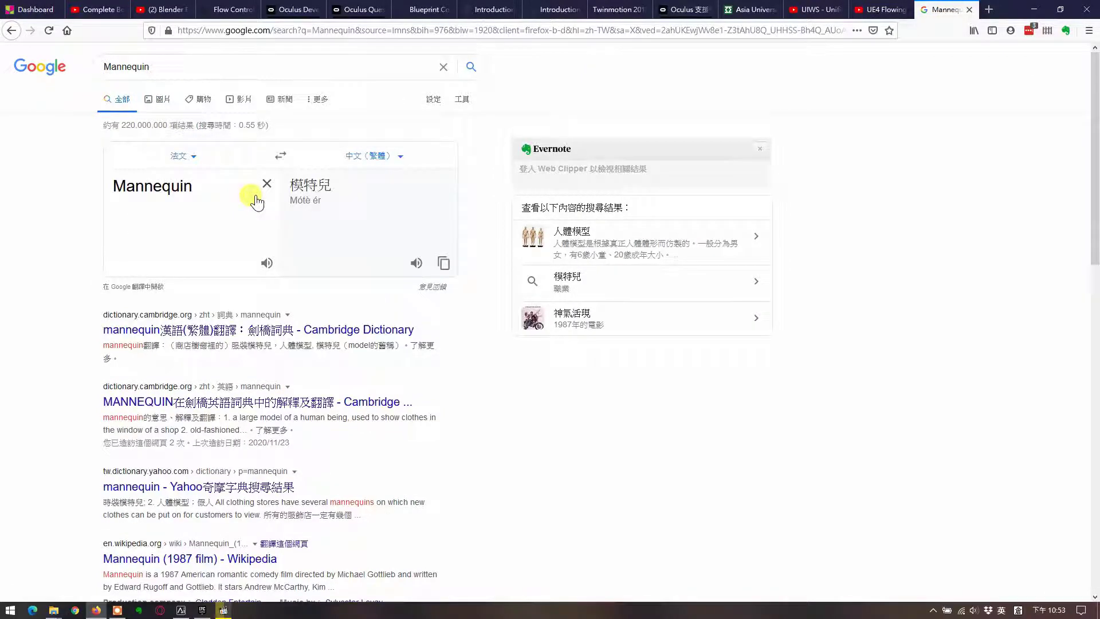
click(267, 263)
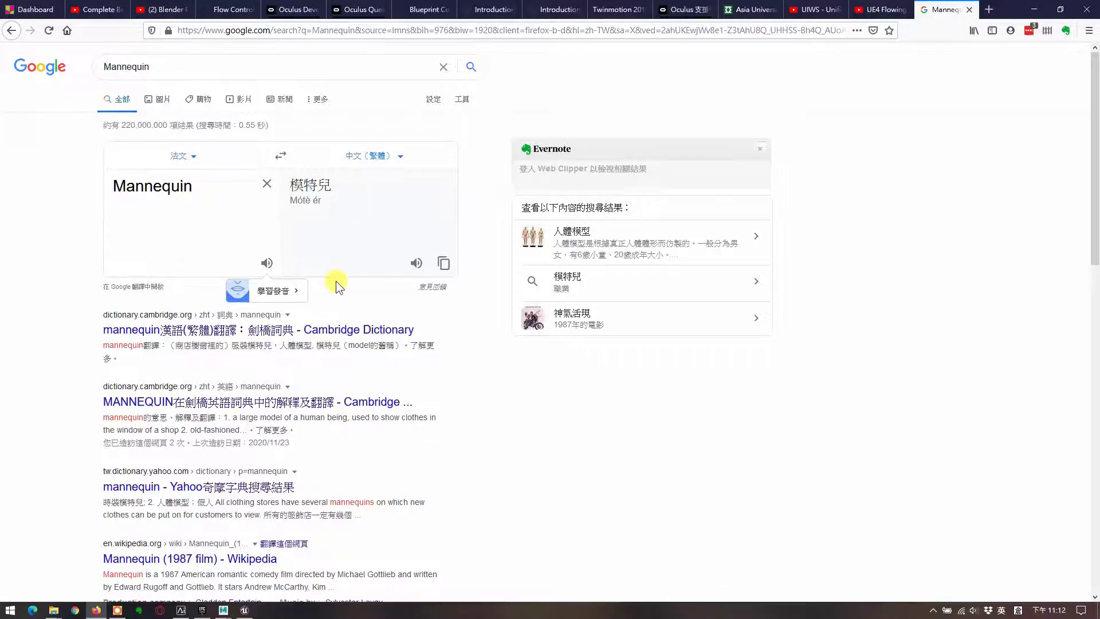
click(243, 611)
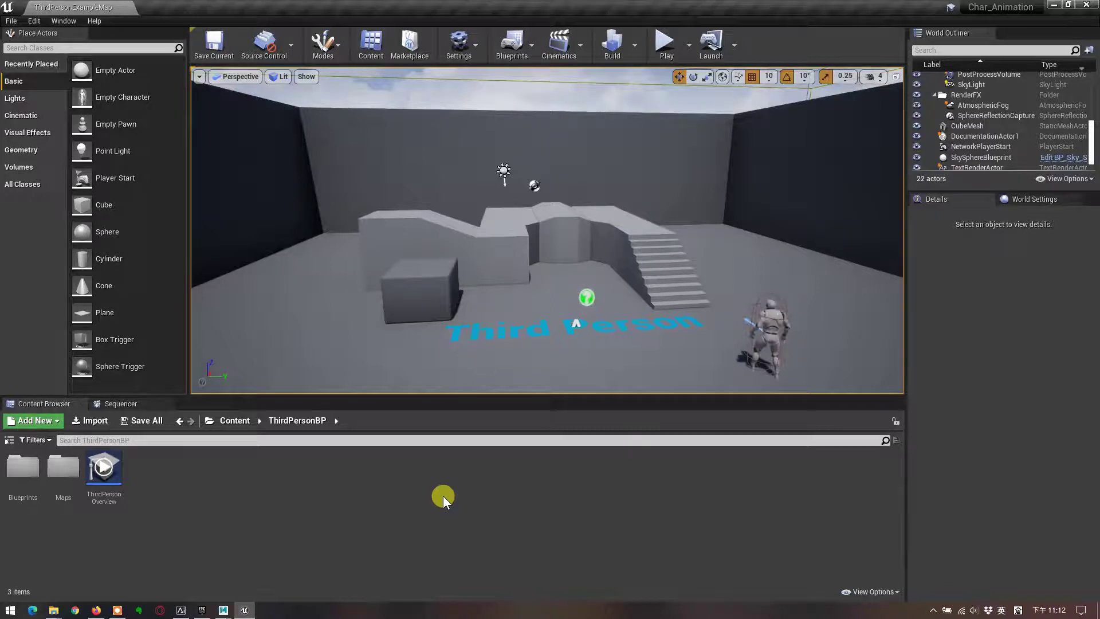
- Open the Mannequin/Character/Mesh folder and select the SK_Mannequin mesh
click(9, 439)
click(35, 485)
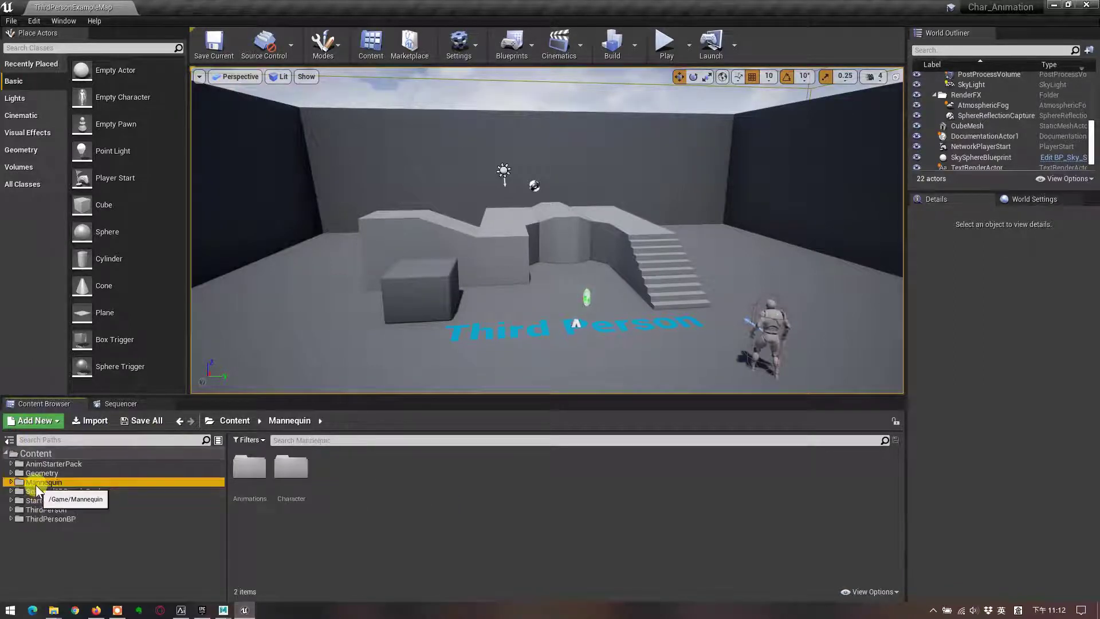
double_click(284, 468)
double_click(292, 475)
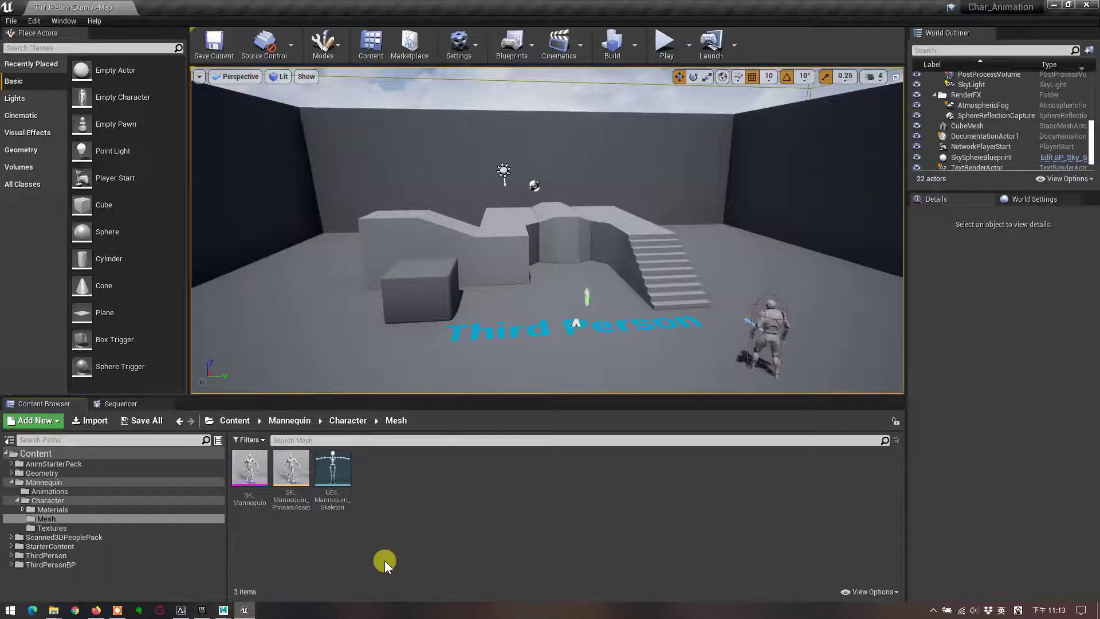
click(249, 476)
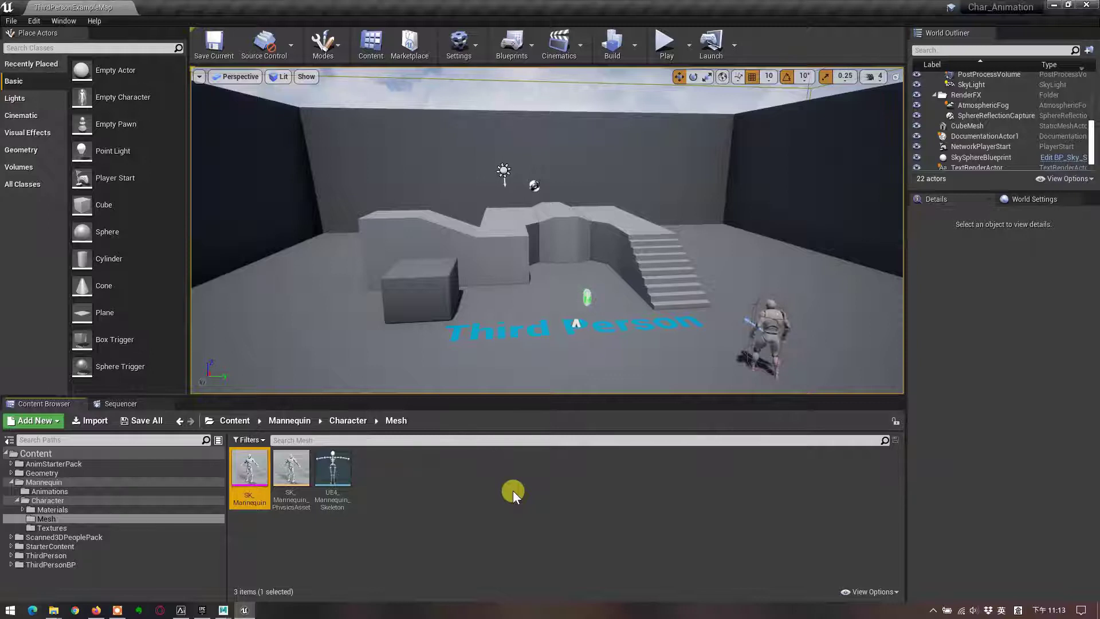
- Select UE4_Mannequin_Skeleton and level actors, then bring Maya with the mannequin forward
click(331, 475)
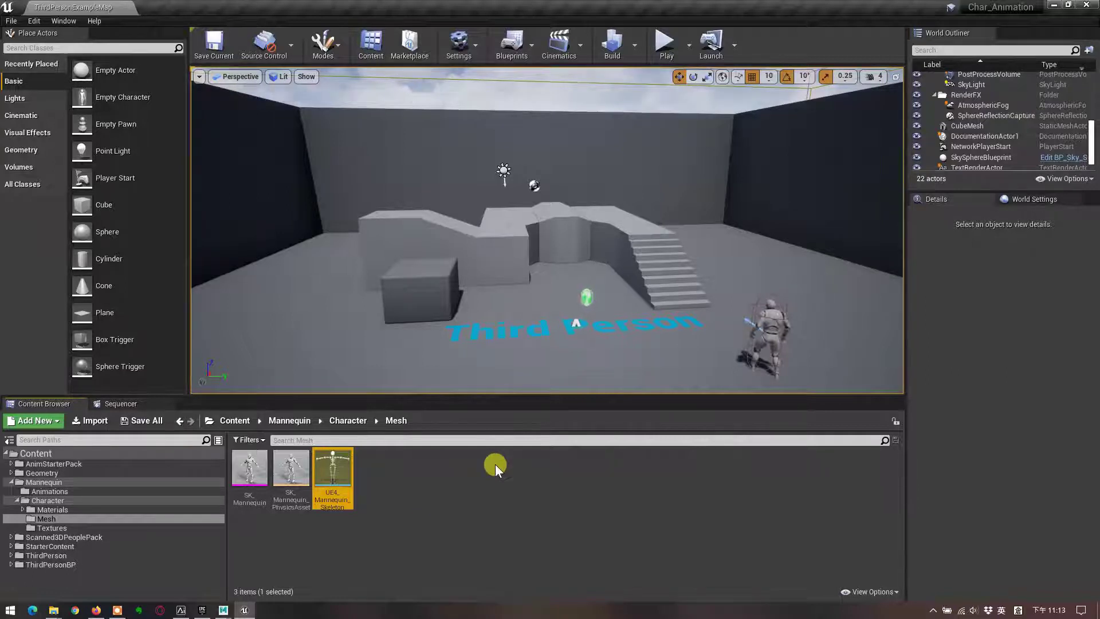
click(421, 286)
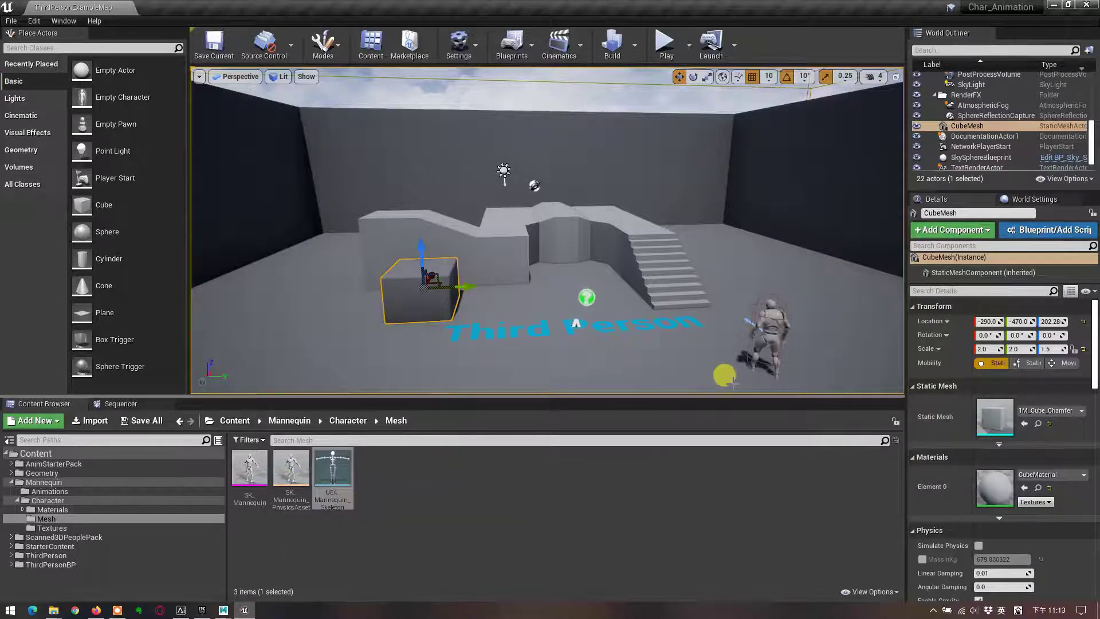
click(768, 321)
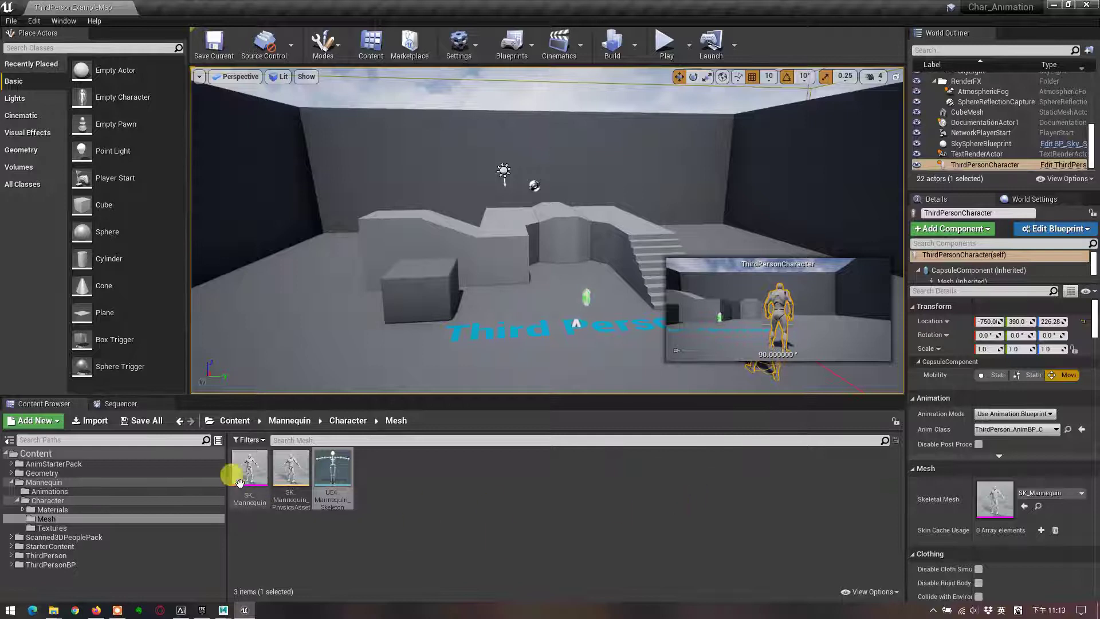
mouse_move(242, 481)
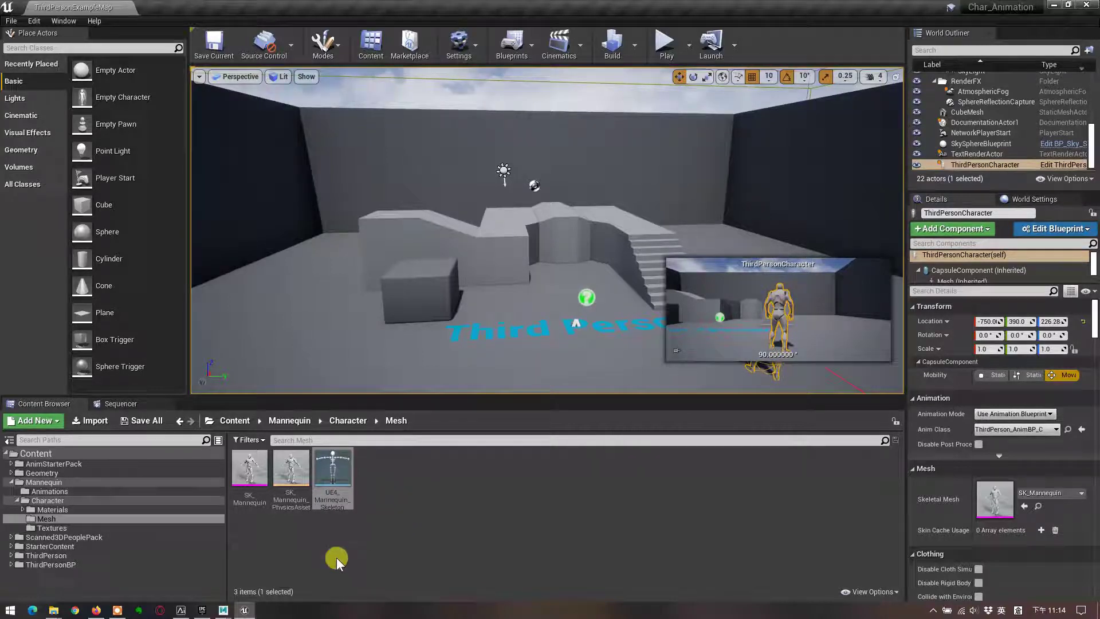
mouse_move(223, 610)
click(292, 566)
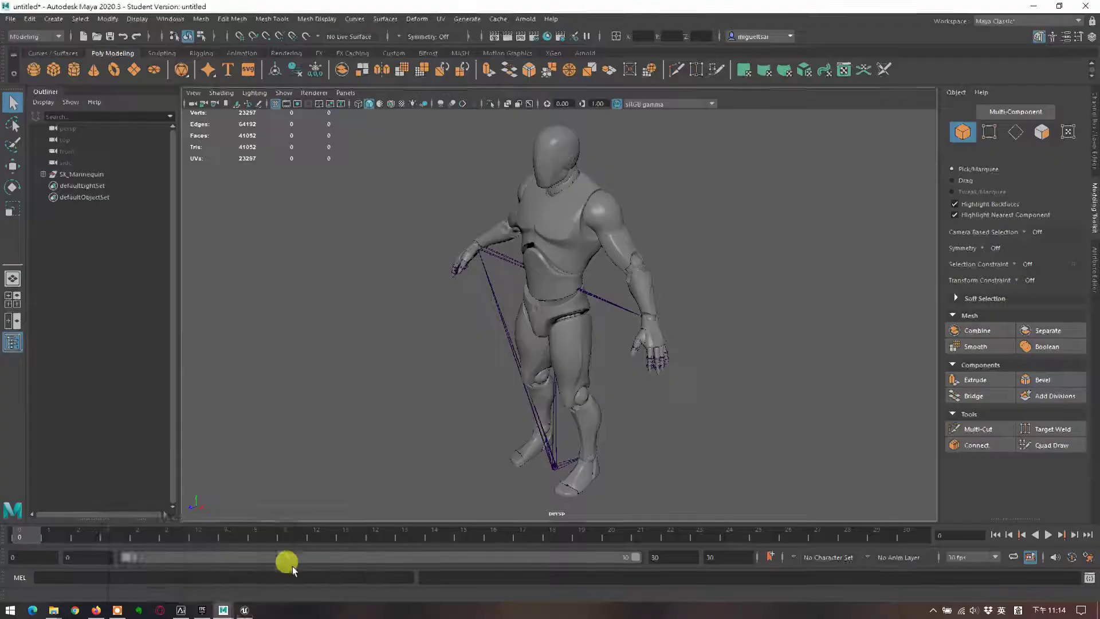
- Select and deselect the mannequin in Maya to check its polygon counts, then minimise Maya
click(565, 266)
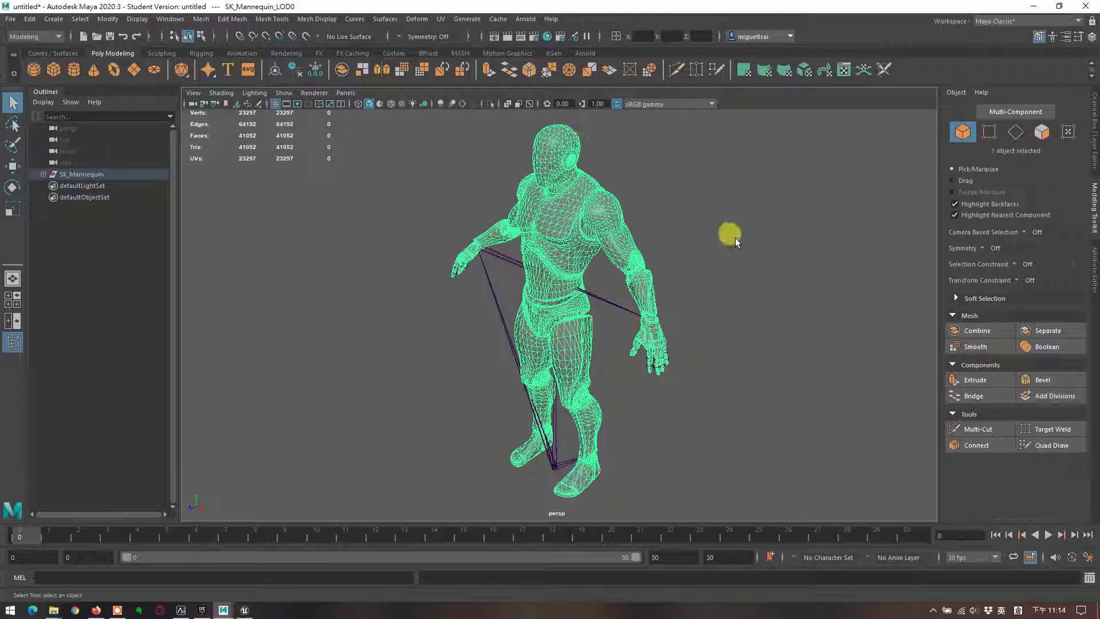
click(735, 238)
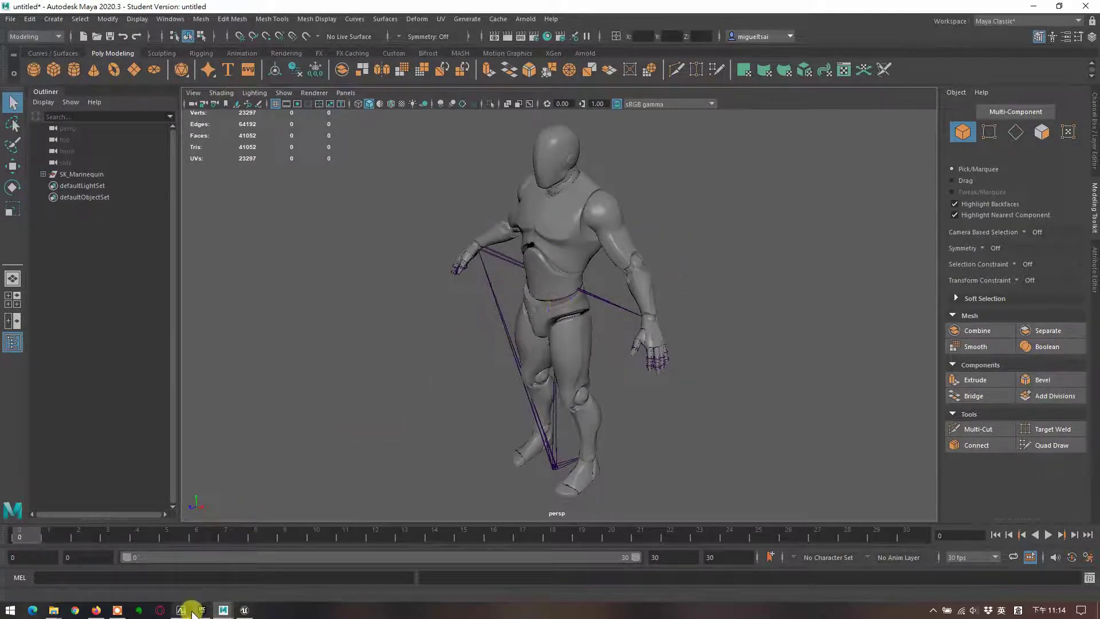
click(231, 611)
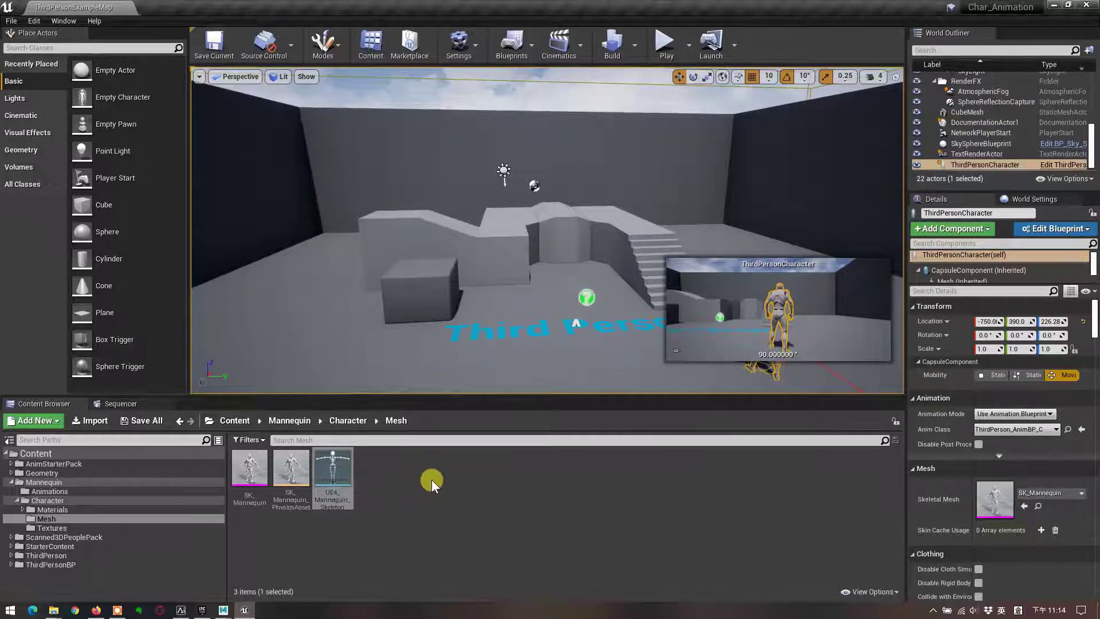
- Open SK_Mannequin in the Skeletal Mesh Editor, showing 41,052 triangles and 4 LODs
double_click(250, 475)
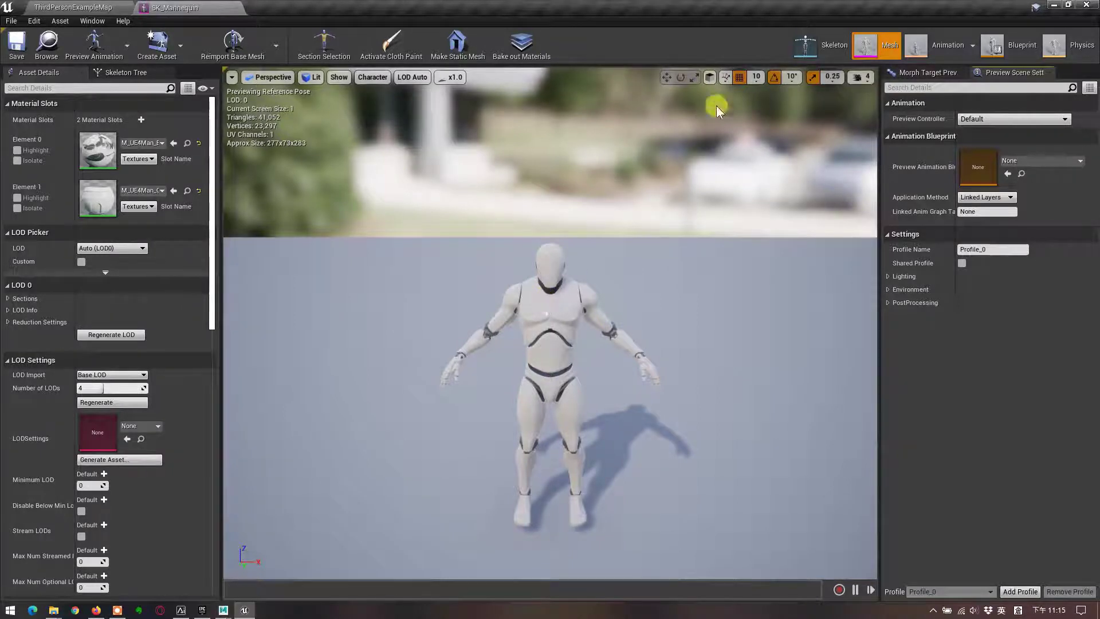
click(833, 45)
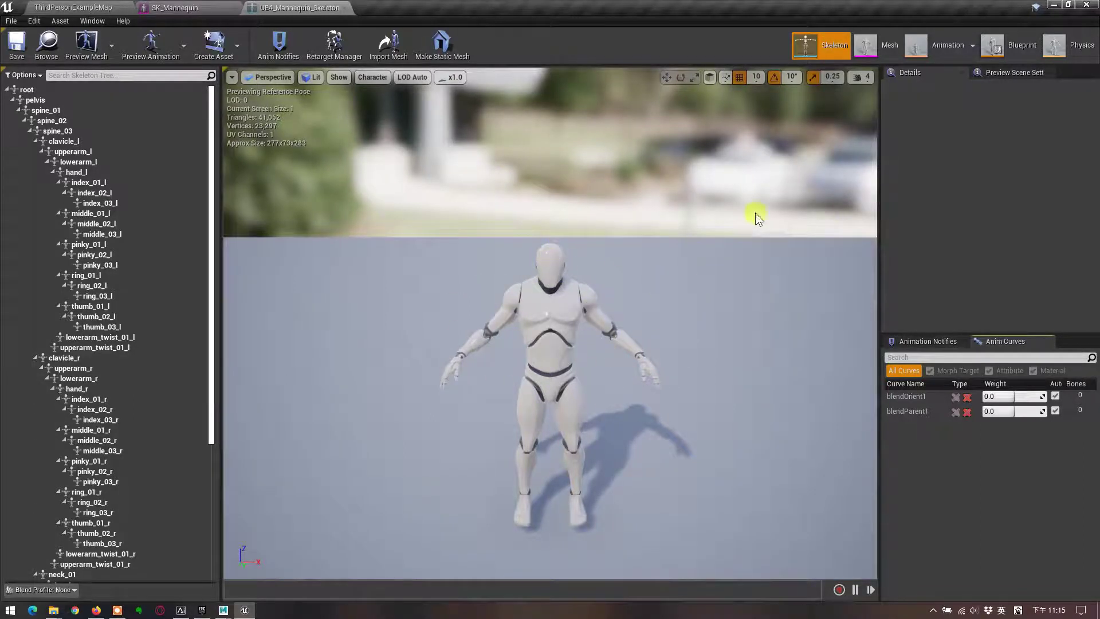
- Show Preview Scene Settings with the Default controller and SK_Mannequin preview mesh
click(1023, 73)
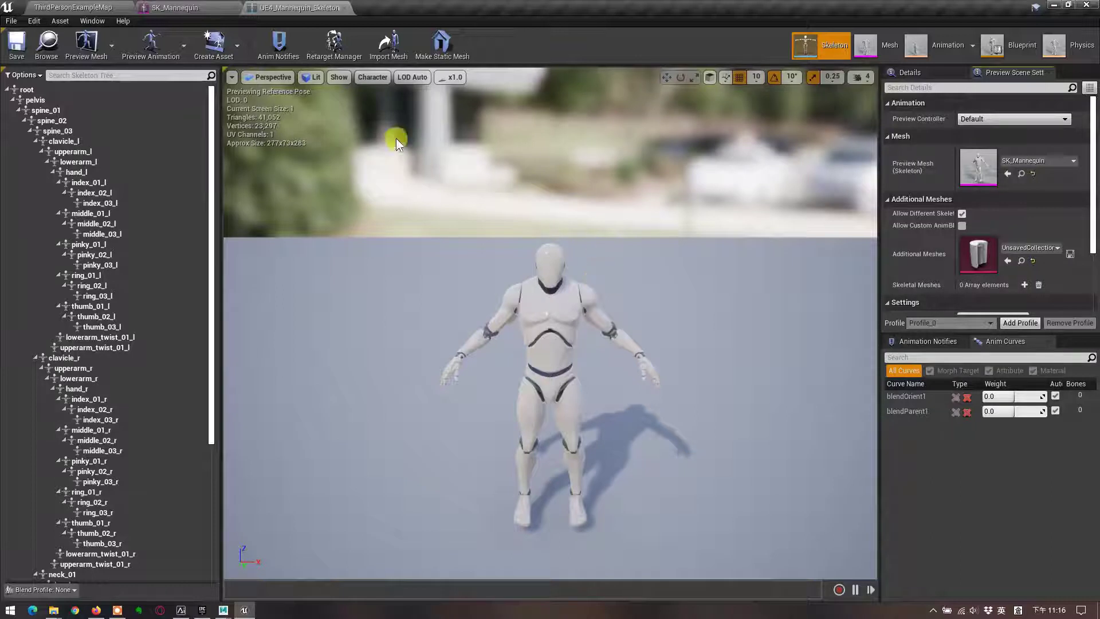
click(276, 78)
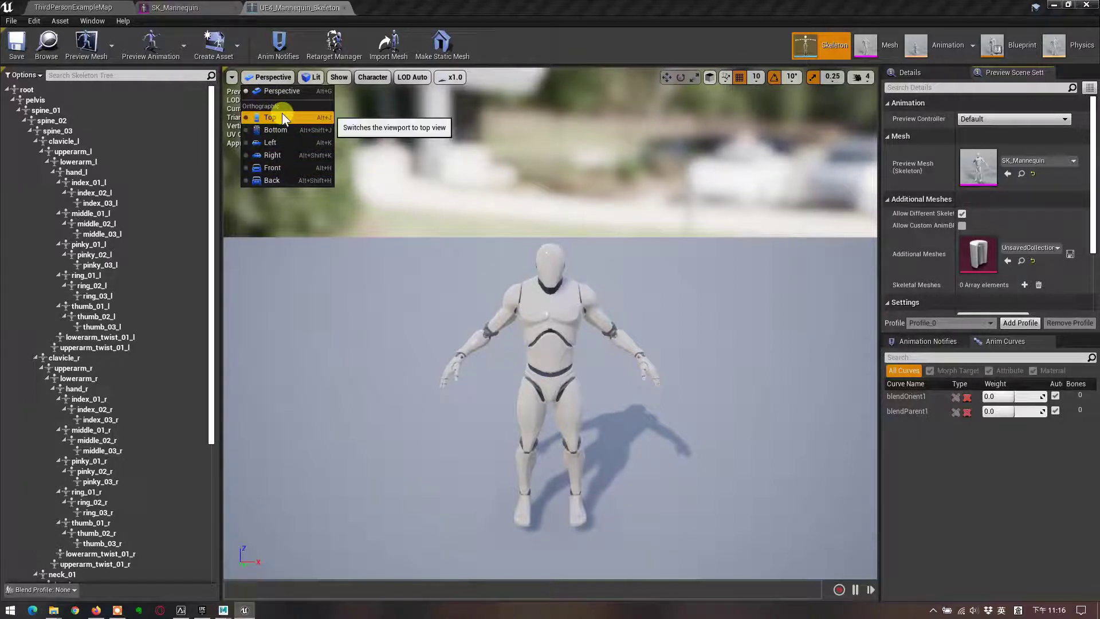
click(310, 77)
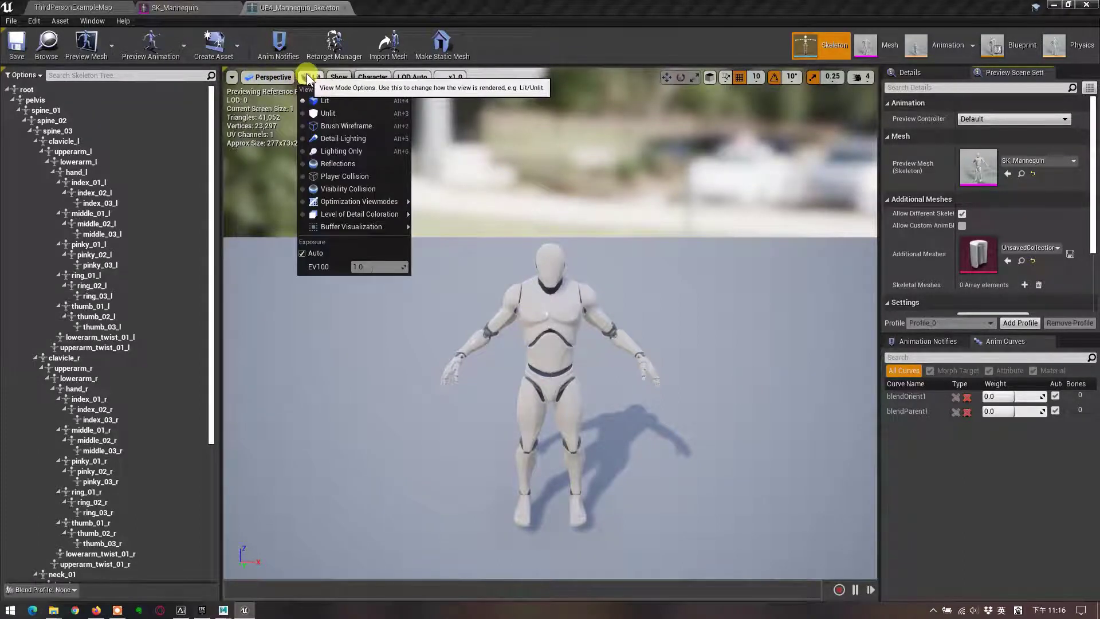
click(344, 80)
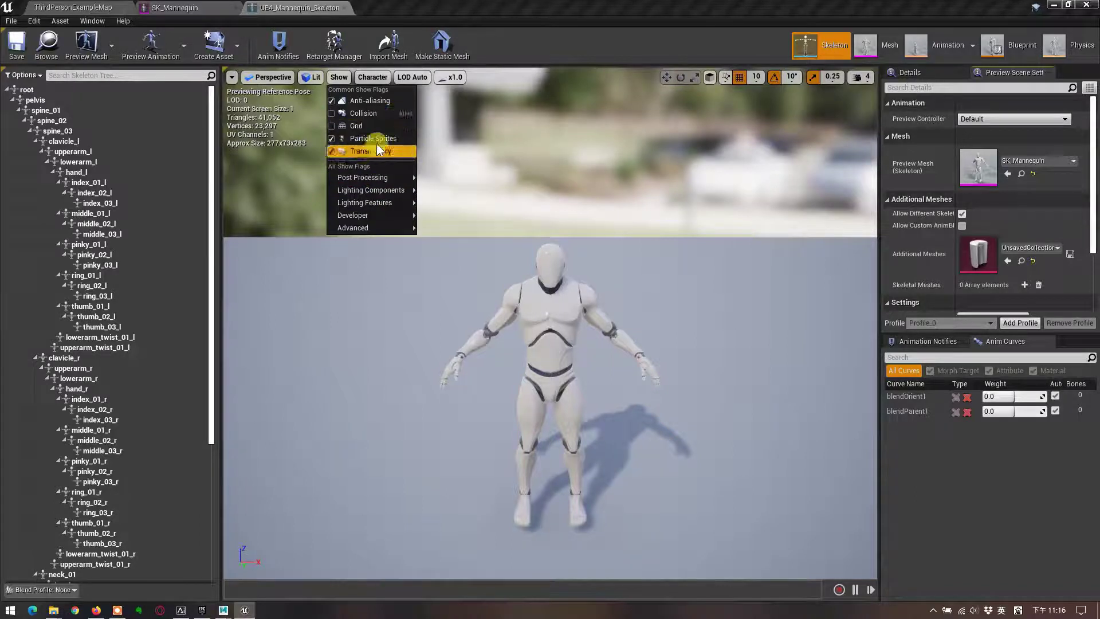
click(369, 78)
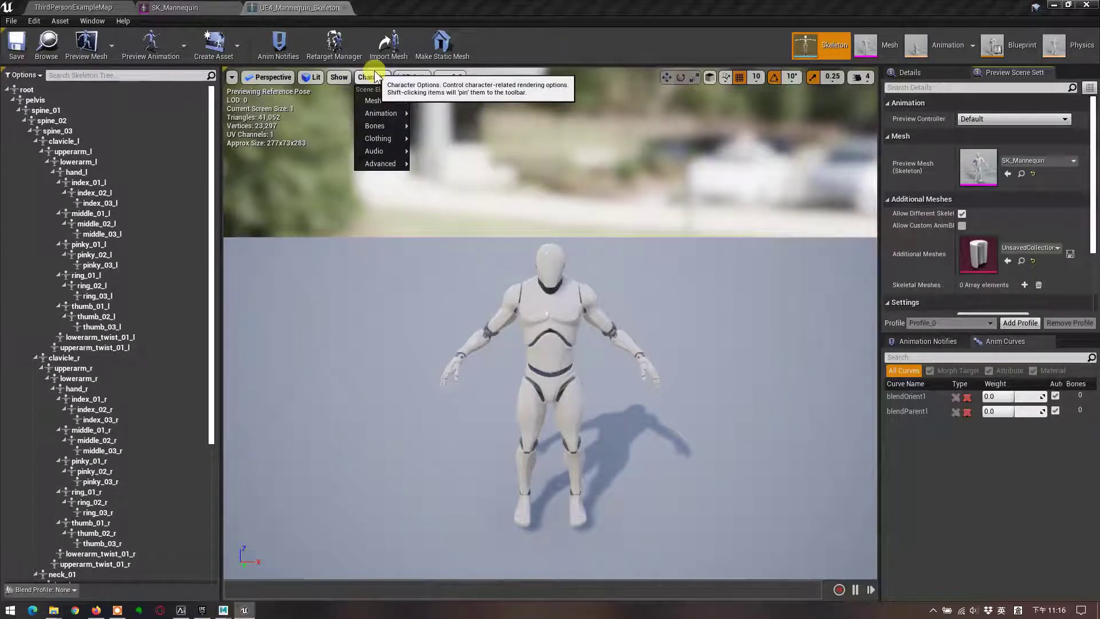
mouse_move(374, 102)
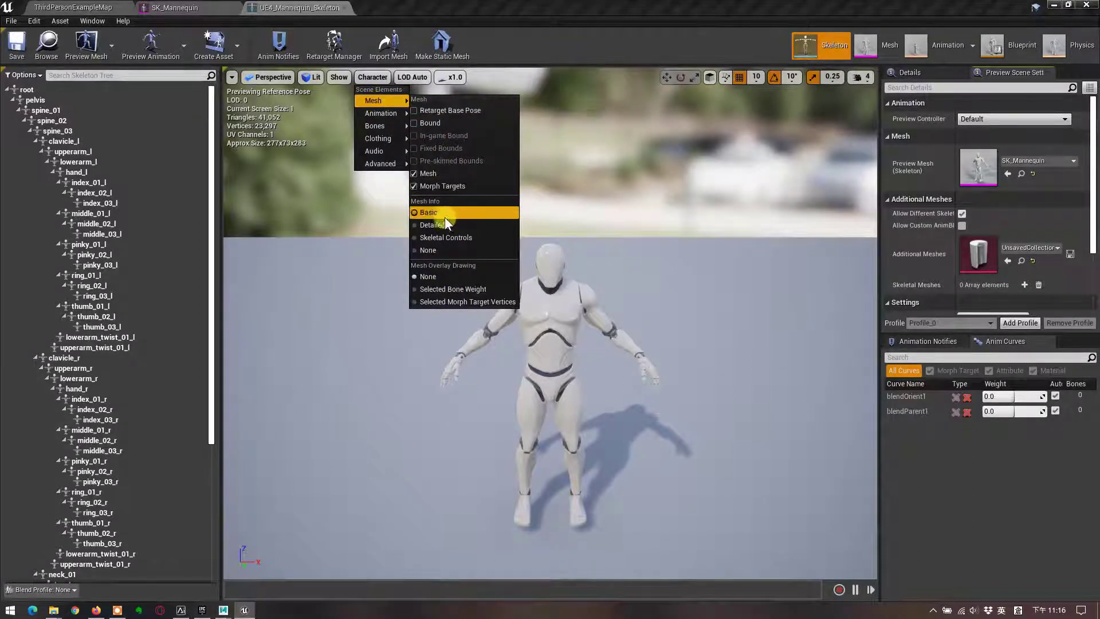
click(445, 173)
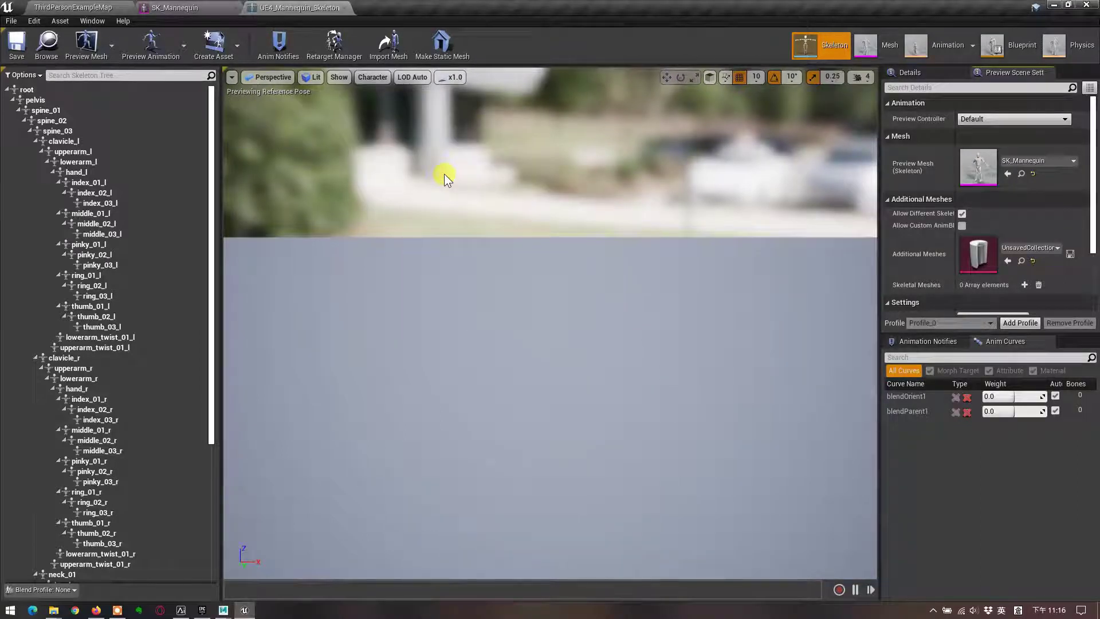
click(367, 81)
mouse_move(376, 113)
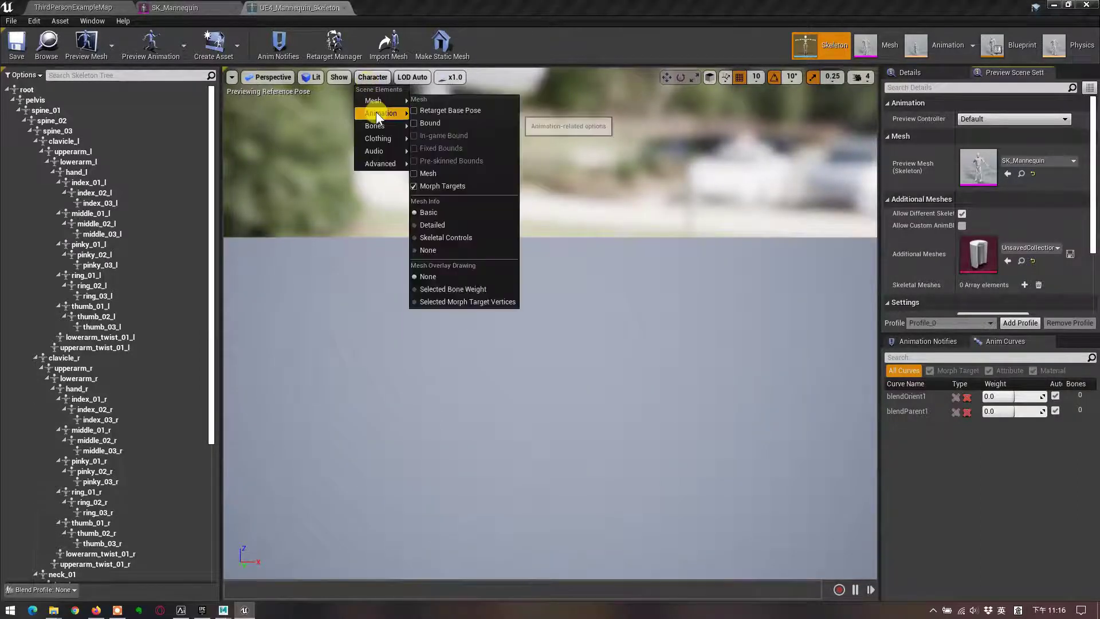
click(436, 174)
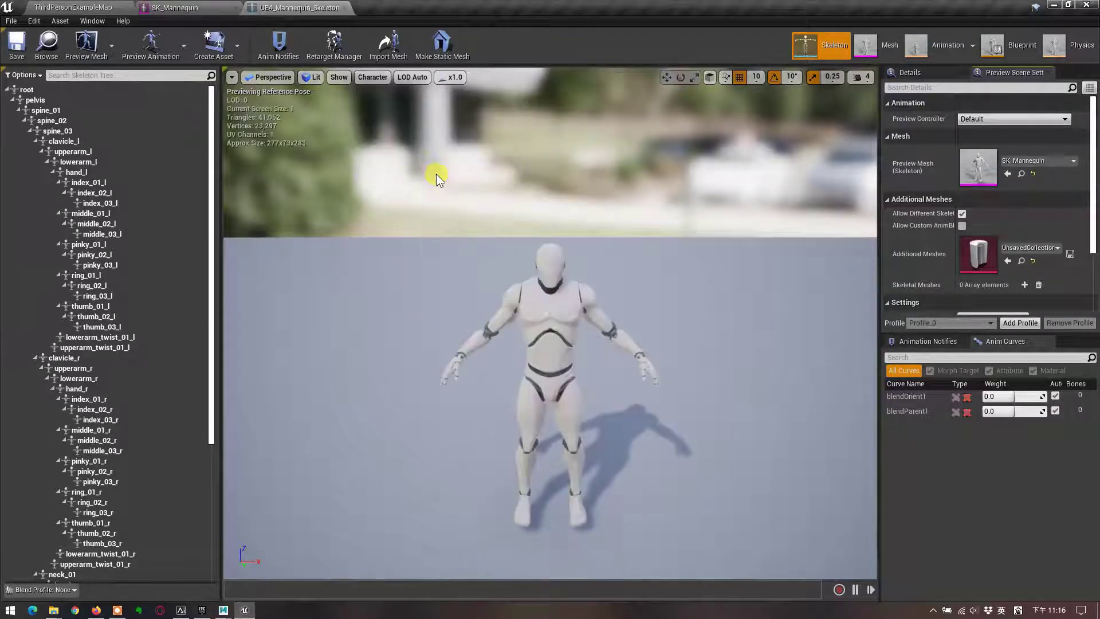
click(360, 79)
mouse_move(379, 128)
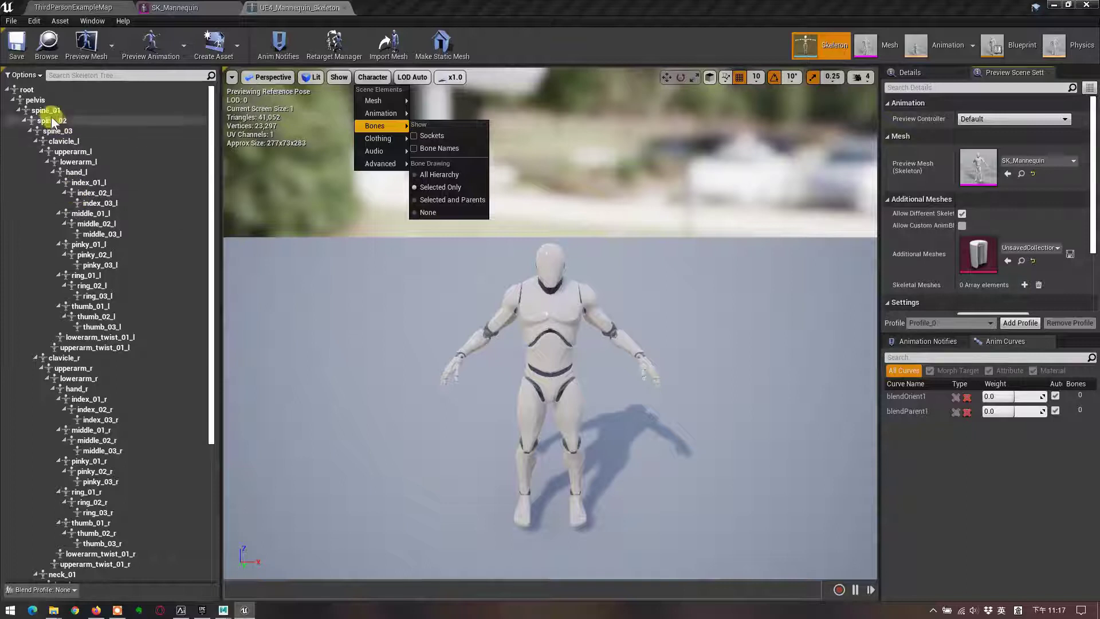
- Select the lowerarm_twist_01_r bone in the Skeleton Tree and rotate it slightly
click(67, 360)
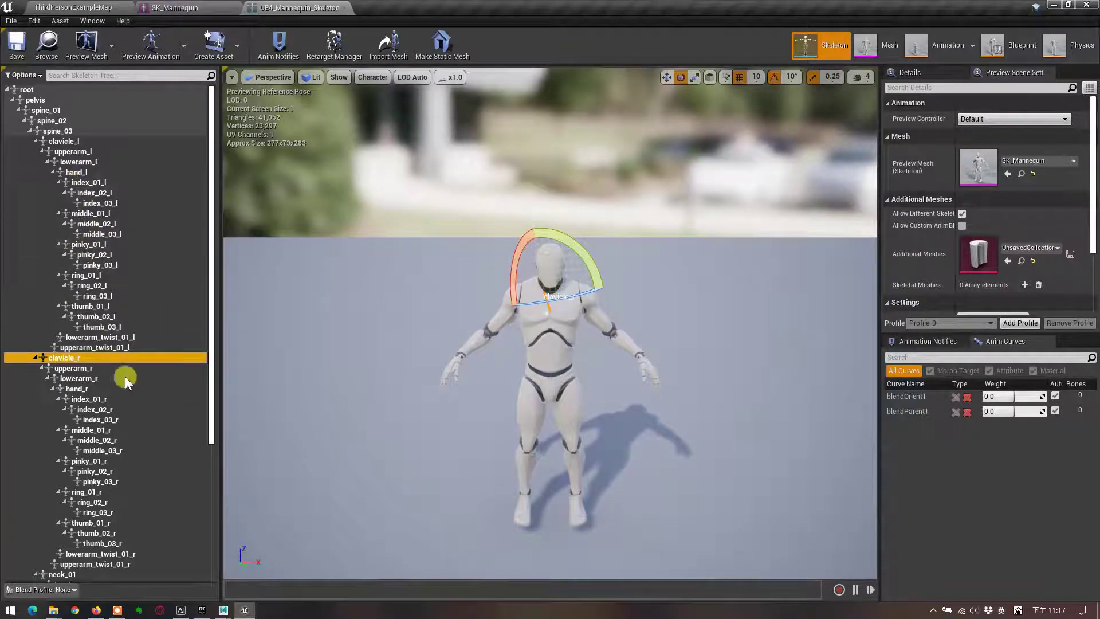
click(86, 555)
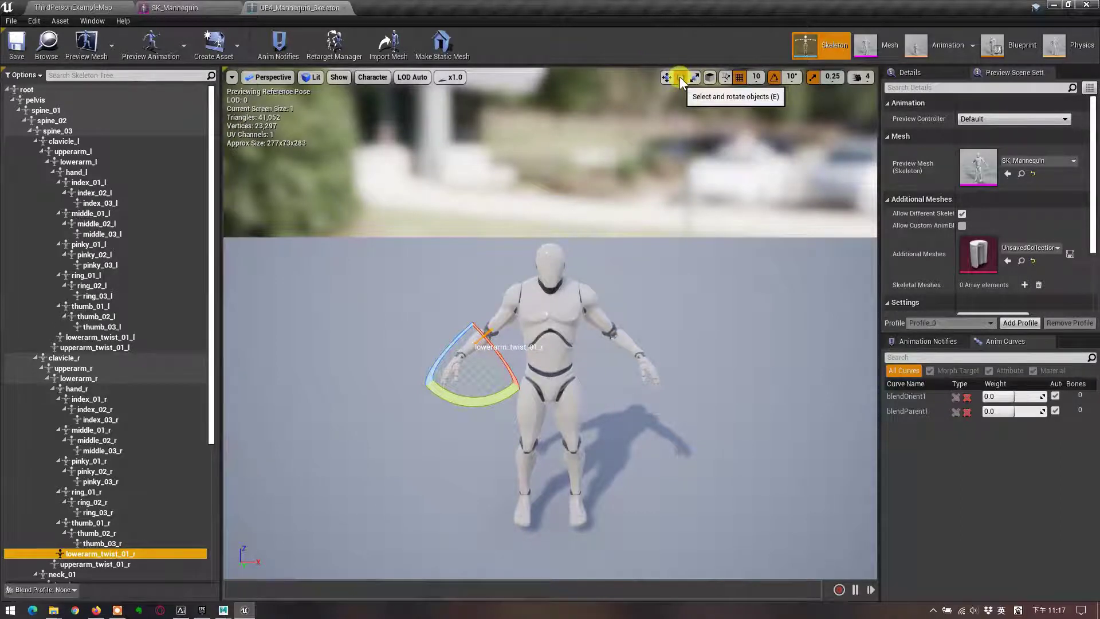
drag(484, 344, 476, 342)
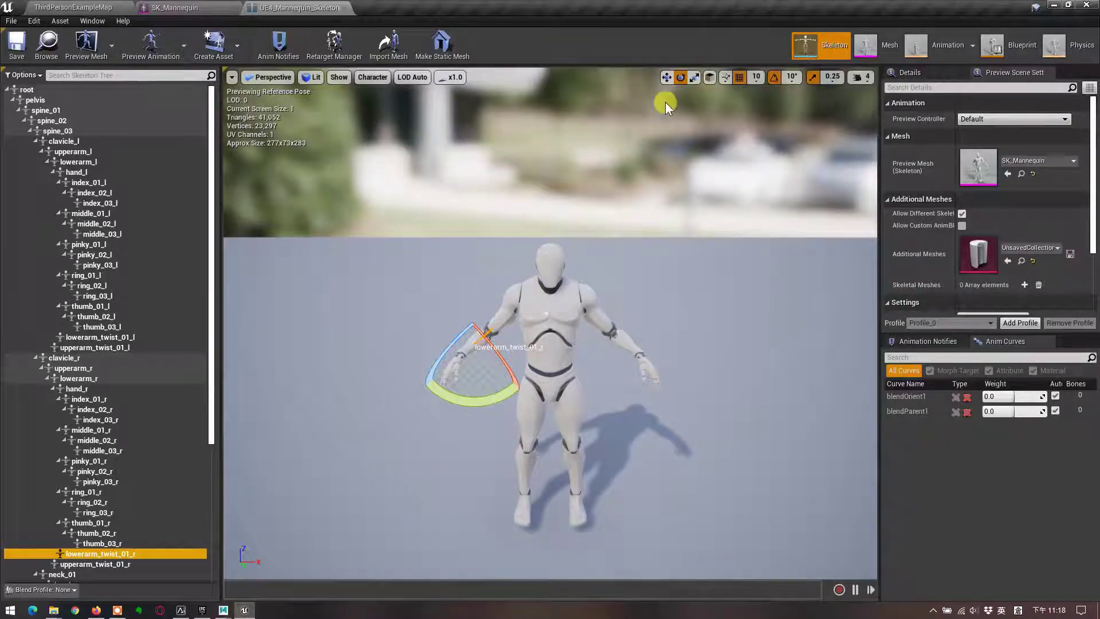
- Switch to the scale gizmo and draw the whole skeleton hierarchy in the preview
click(693, 76)
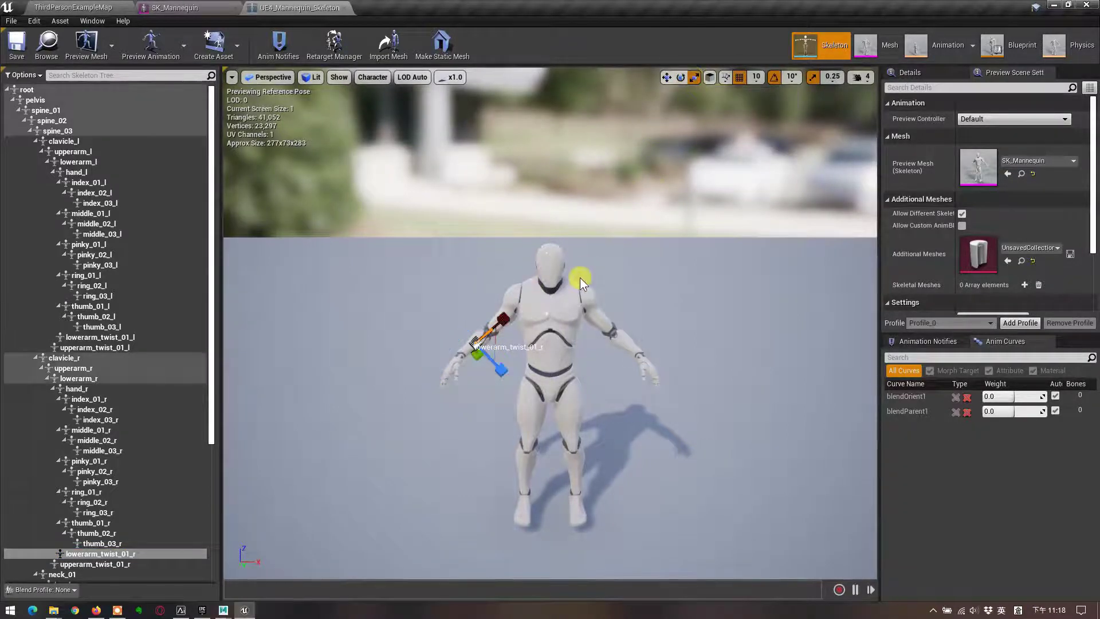
scroll(580, 278, up, 5)
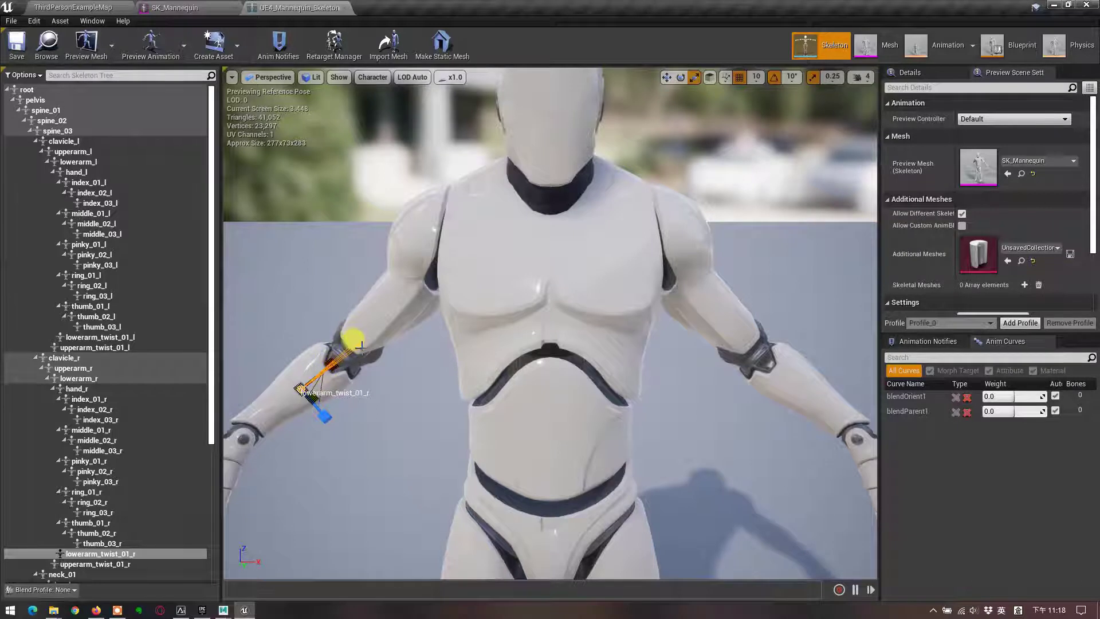
scroll(336, 375, down, 3)
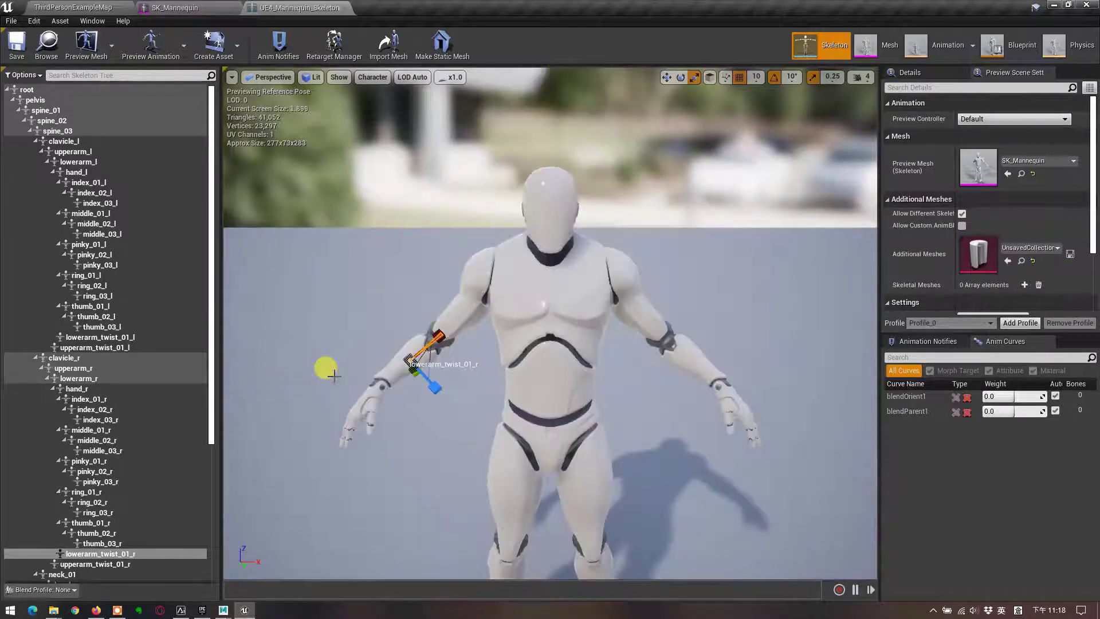
click(372, 77)
mouse_move(379, 128)
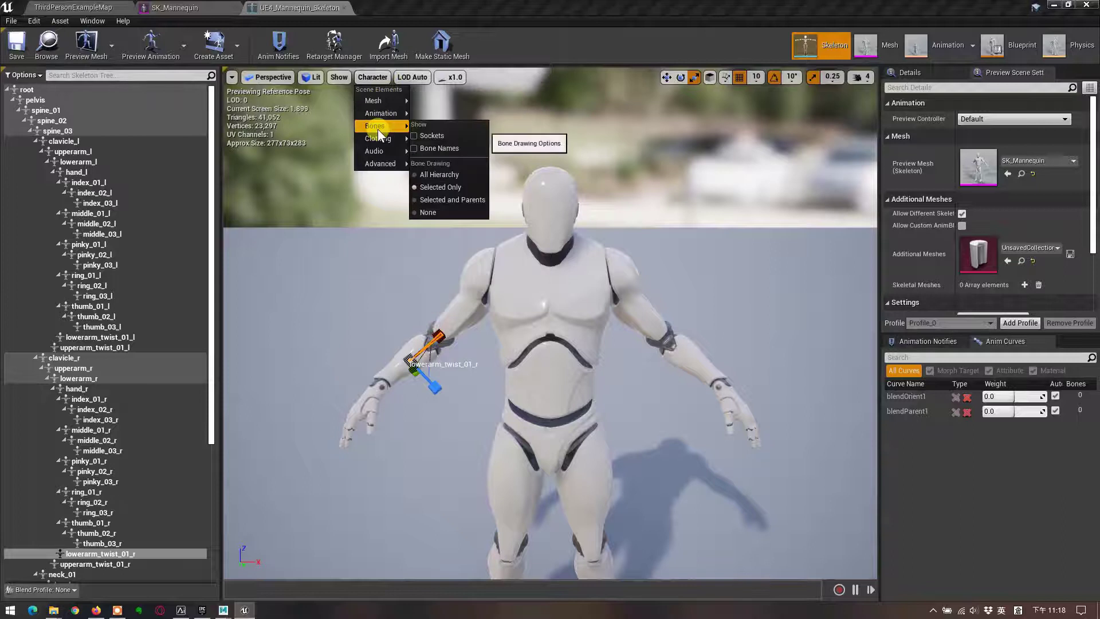
click(438, 177)
- Open the ThirdPerson_IdleRun_2D blend space in Animation mode
scroll(686, 219, down, 2)
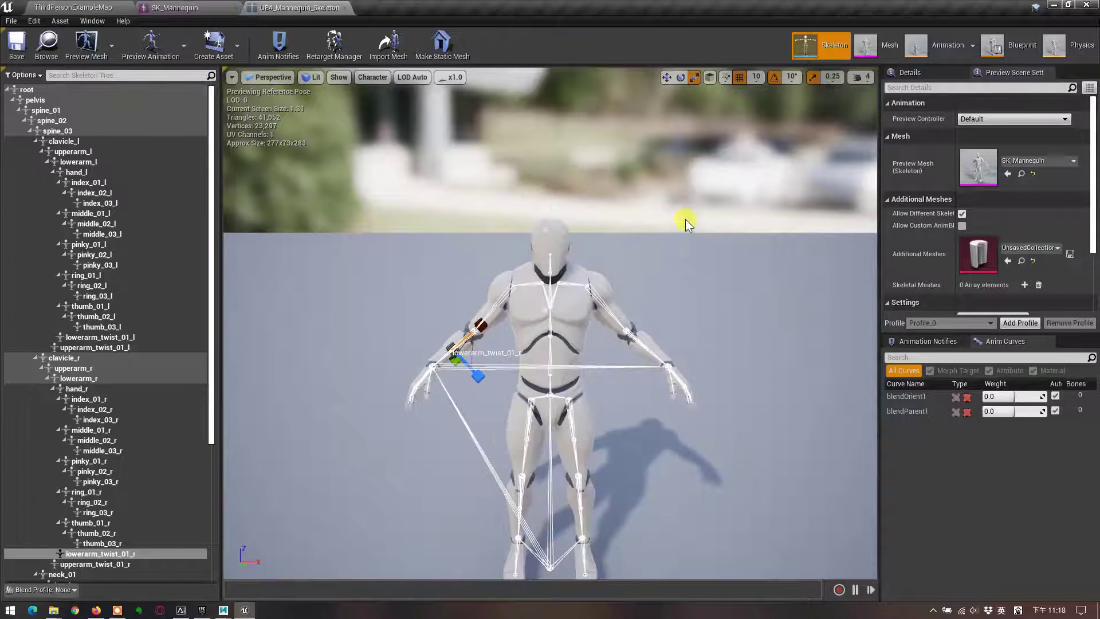
scroll(685, 219, down, 2)
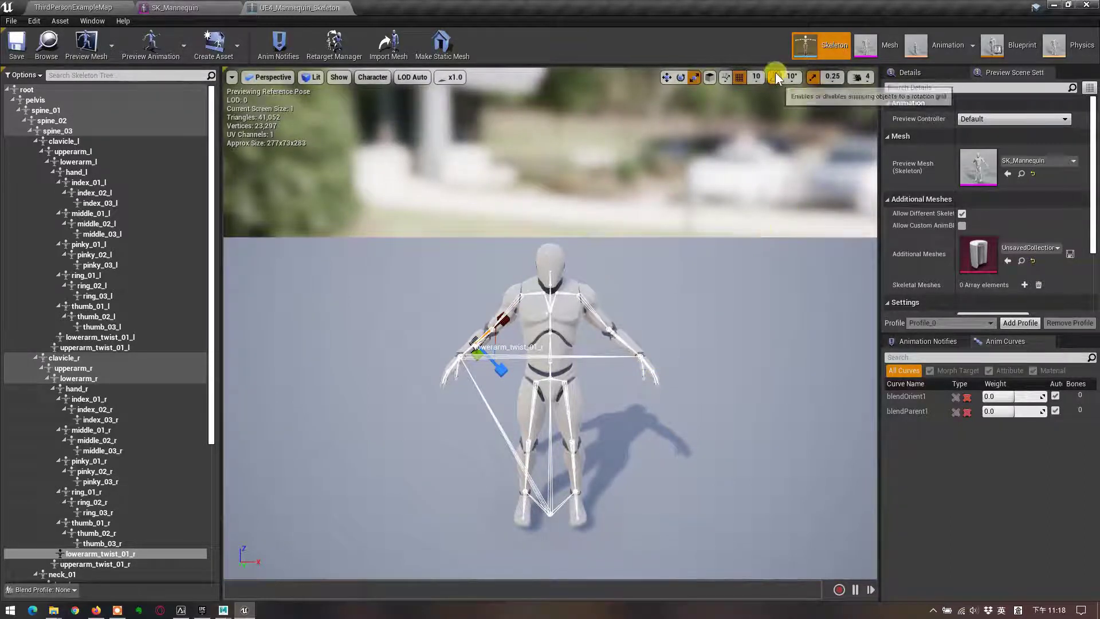
click(936, 42)
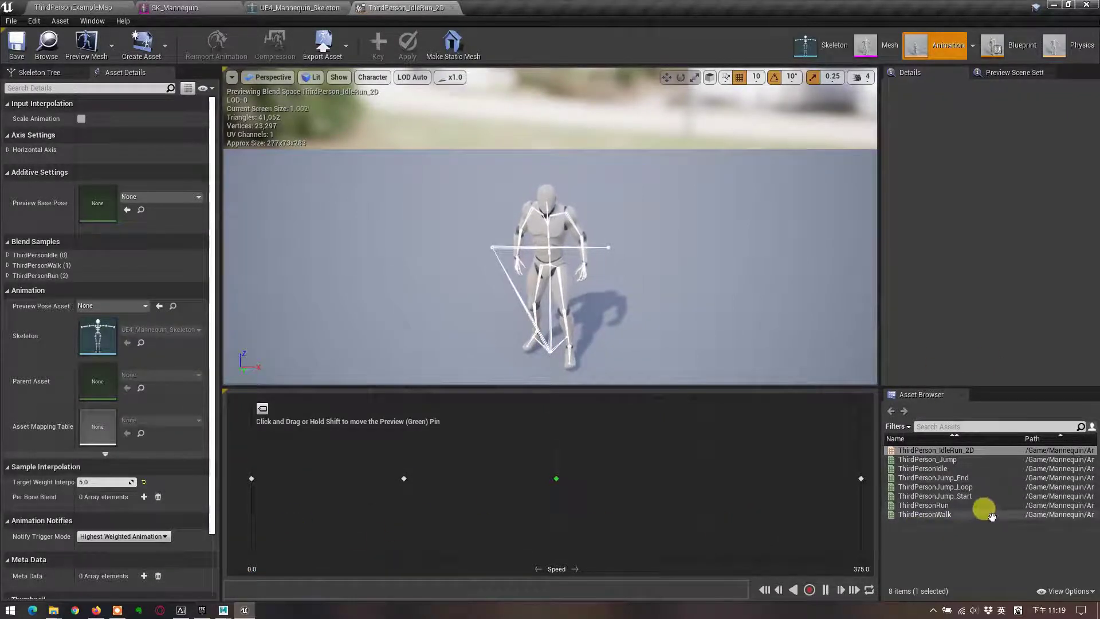
mouse_move(945, 514)
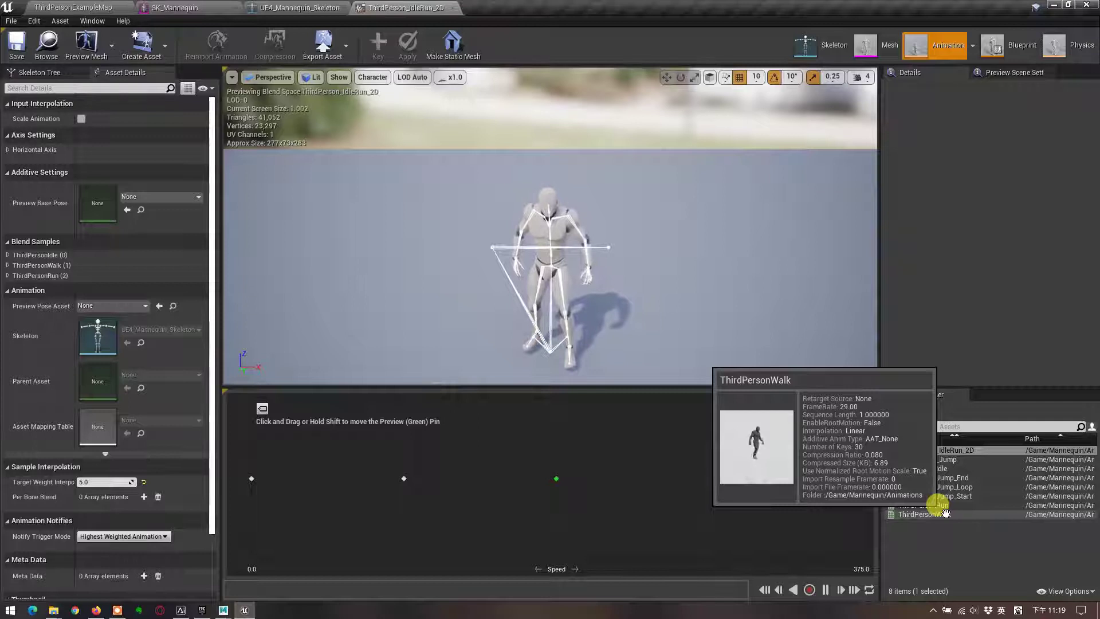
- Preview the ThirdPersonWalk animation, then switch to the ThirdPerson_AnimBP blueprint graph
double_click(945, 513)
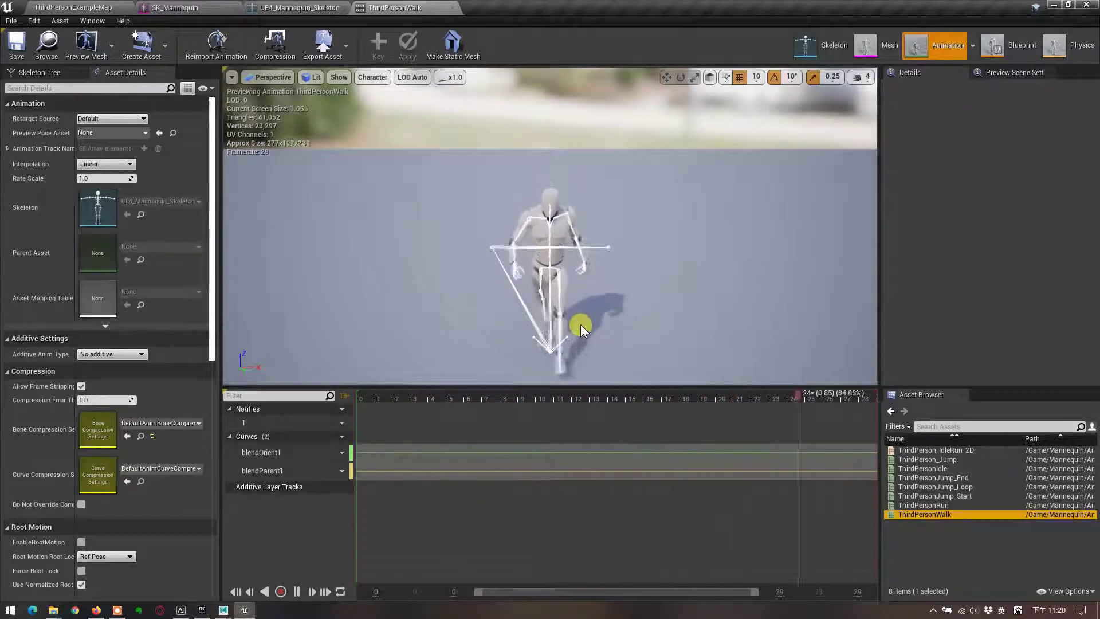
click(1012, 44)
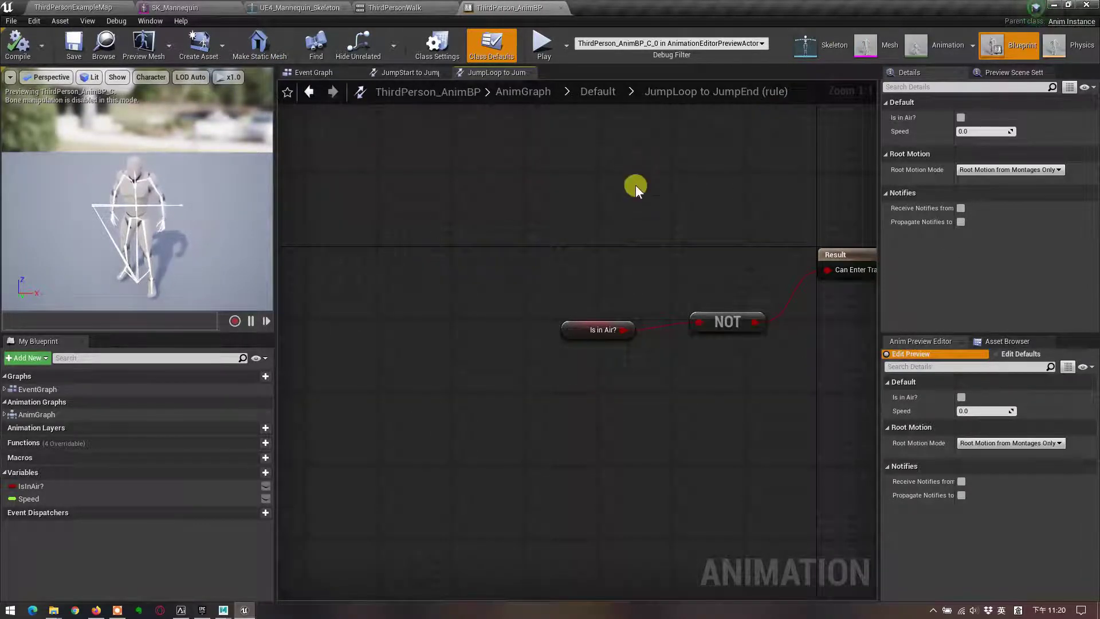
- Close the AnimBP, ThirdPersonWalk, skeleton and SK_Mannequin editors, then bring up the Epic Games Launcher
click(947, 40)
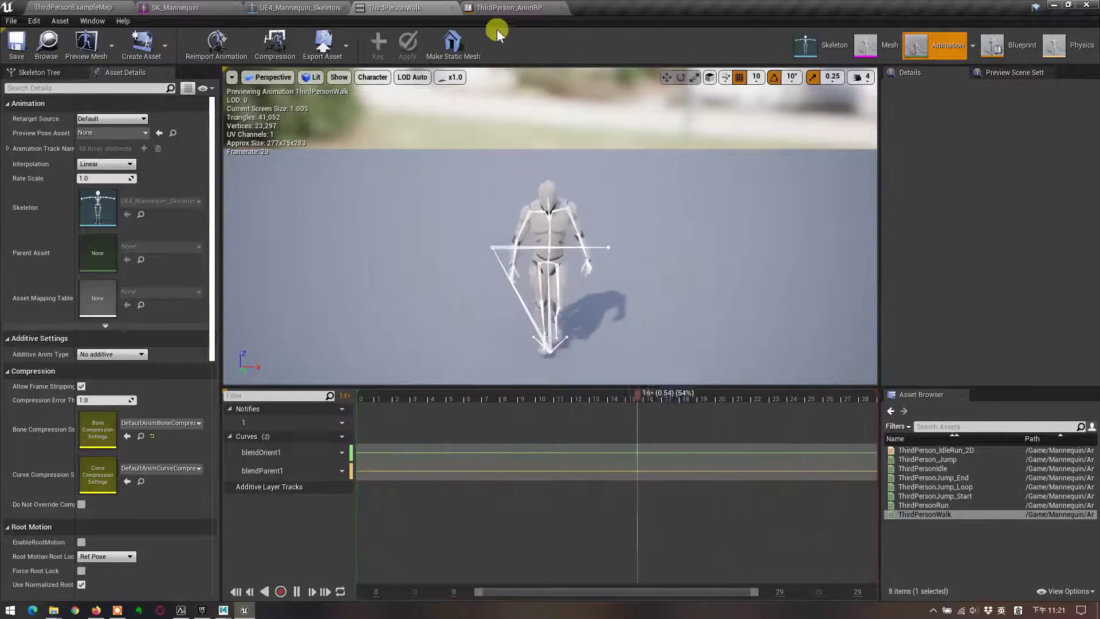
click(559, 7)
click(452, 7)
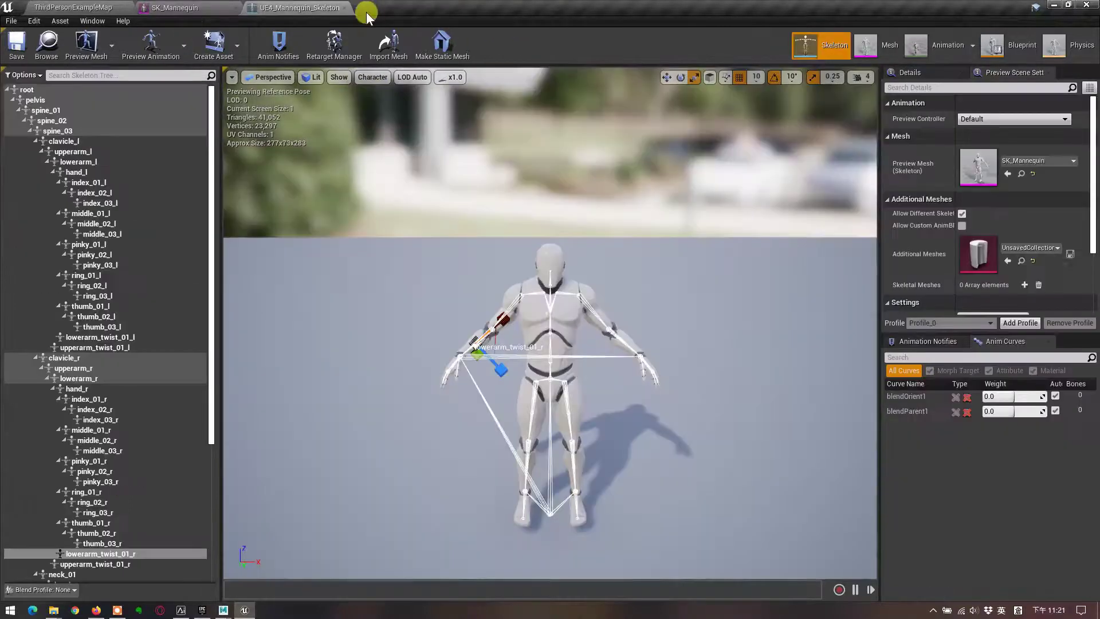
click(347, 8)
click(239, 7)
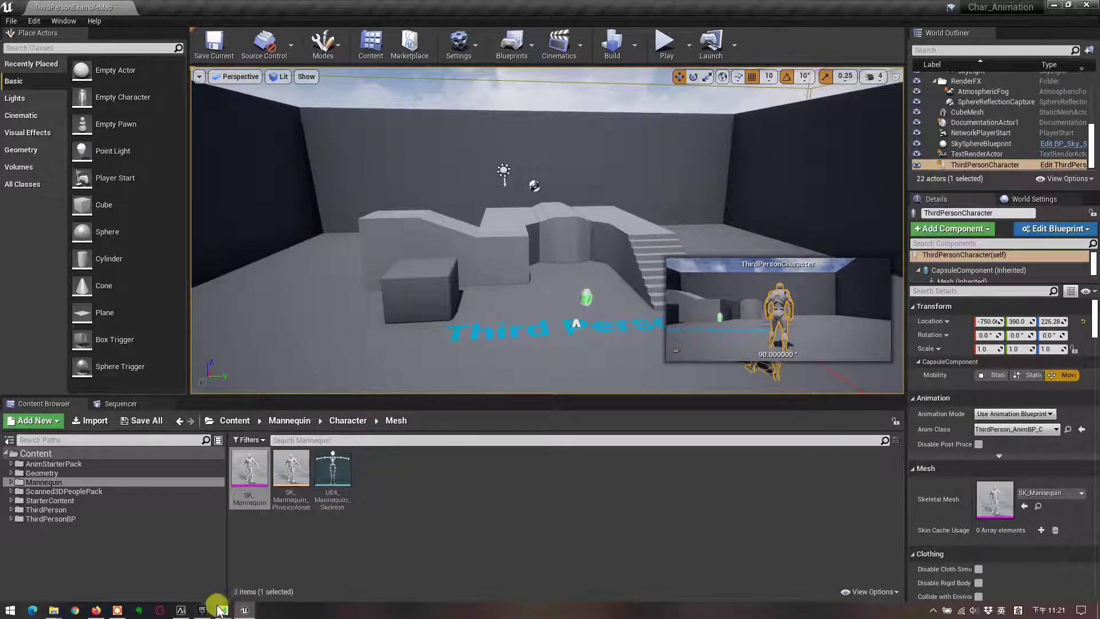
click(201, 611)
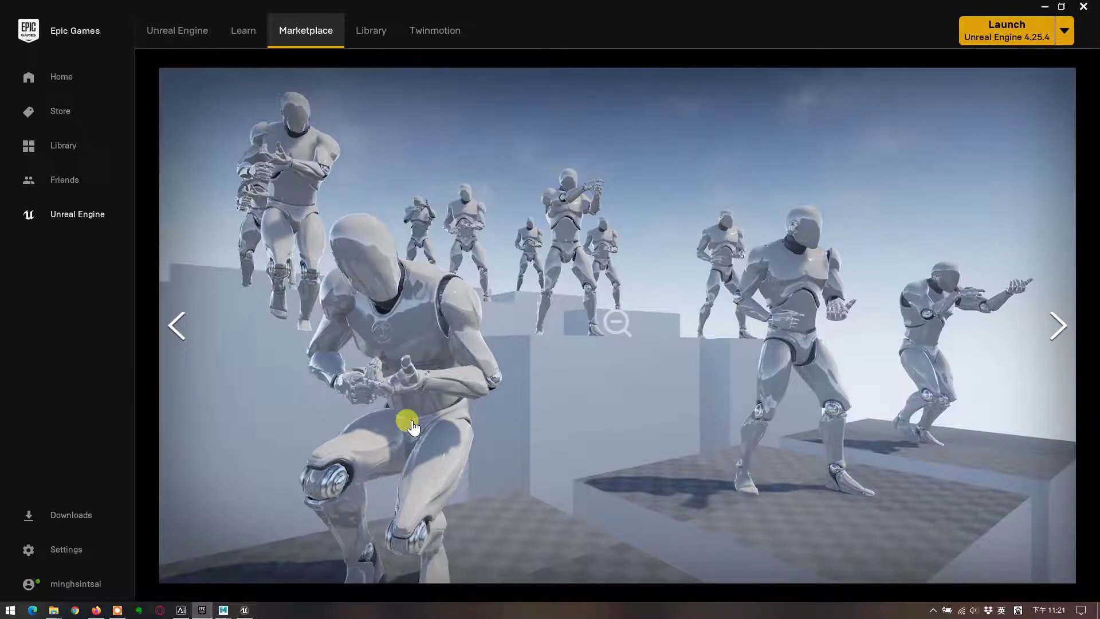
- Close the enlarged mannequin screenshot and go to the Library of owned assets
click(618, 329)
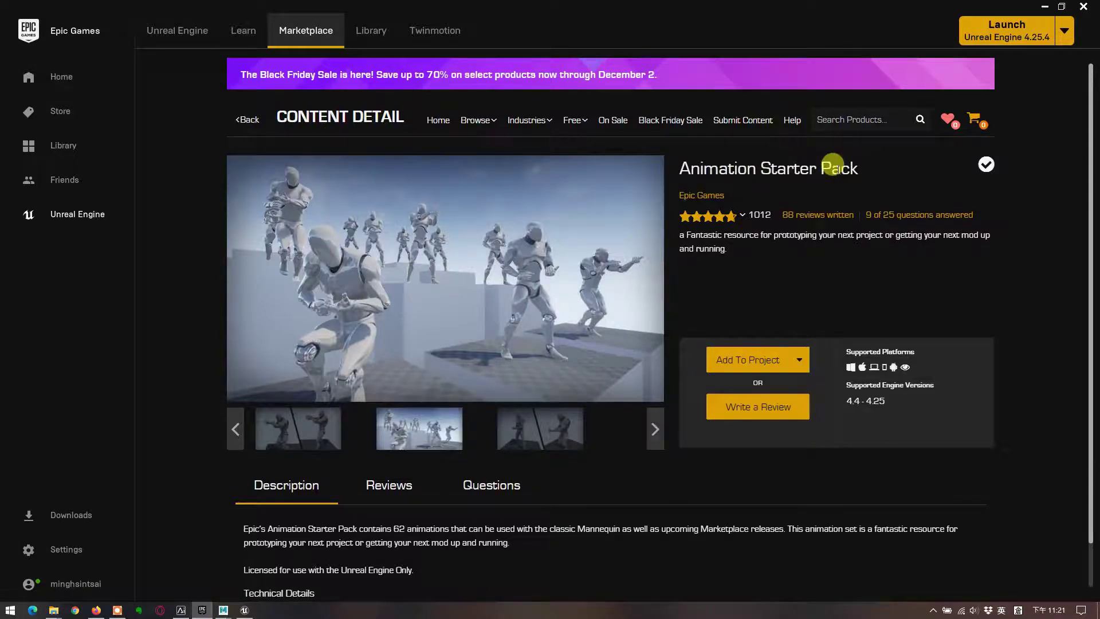
mouse_move(567, 122)
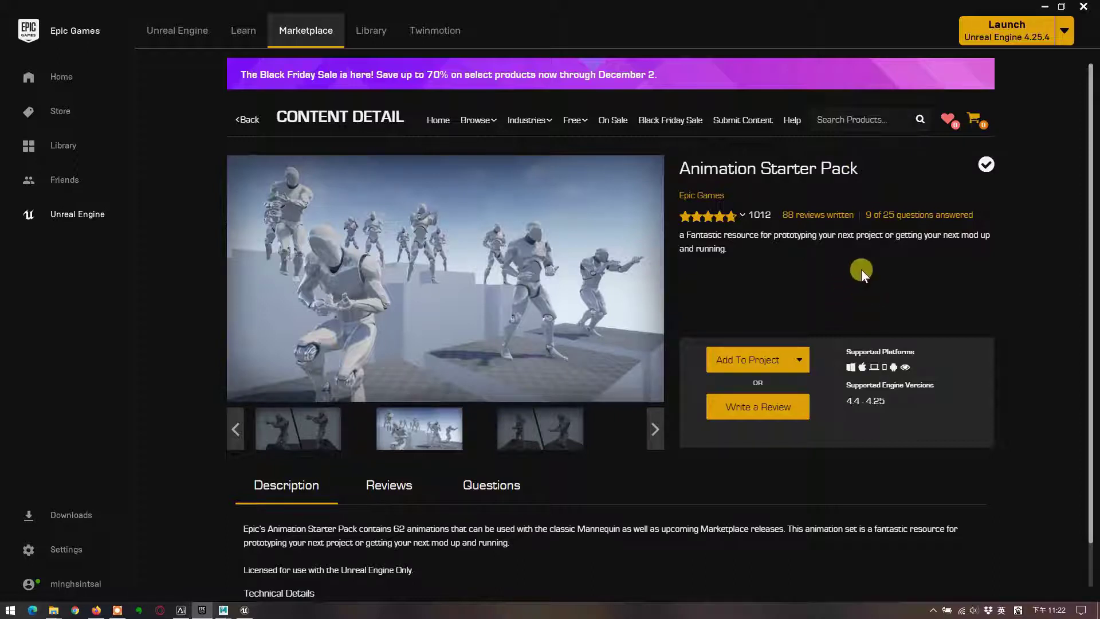
click(373, 34)
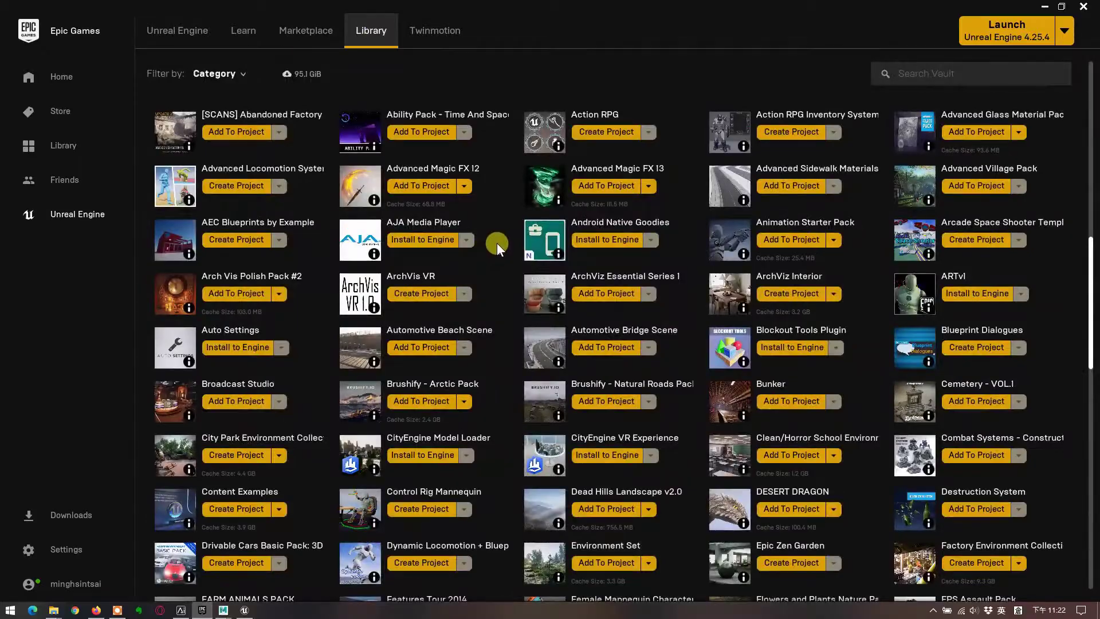
- Scroll the Library down to the Scanned 3D People Pack, then return to the Unreal editor
scroll(497, 242, down, 1)
scroll(496, 243, down, 2)
scroll(497, 243, down, 4)
scroll(496, 243, down, 2)
scroll(496, 242, down, 3)
scroll(496, 243, down, 1)
scroll(496, 242, down, 2)
scroll(553, 392, down, 2)
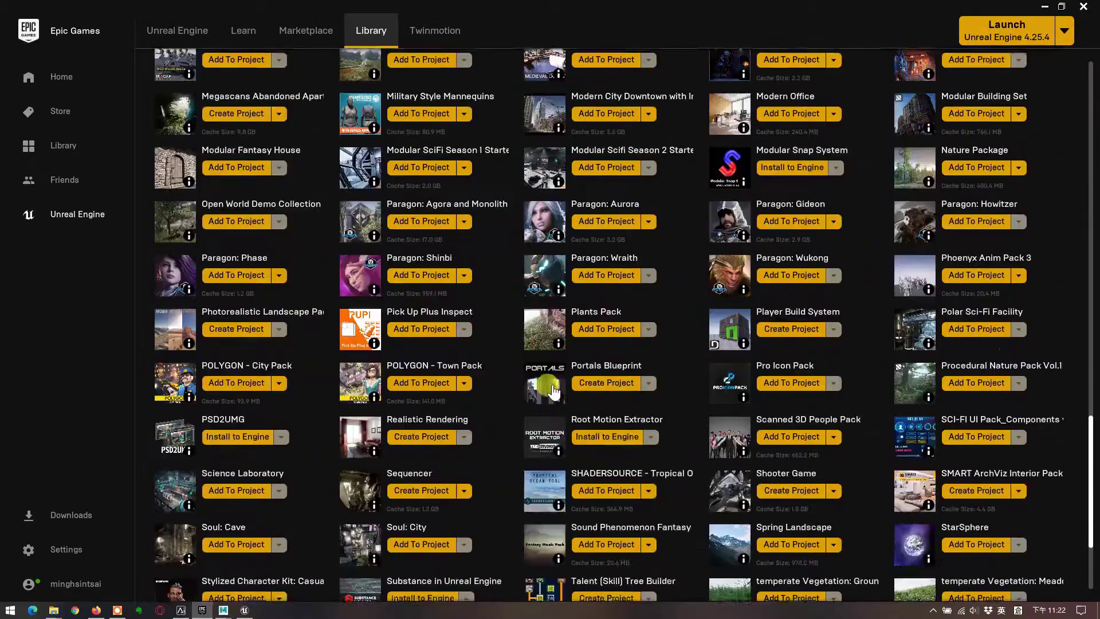
scroll(553, 392, down, 3)
scroll(547, 383, down, 1)
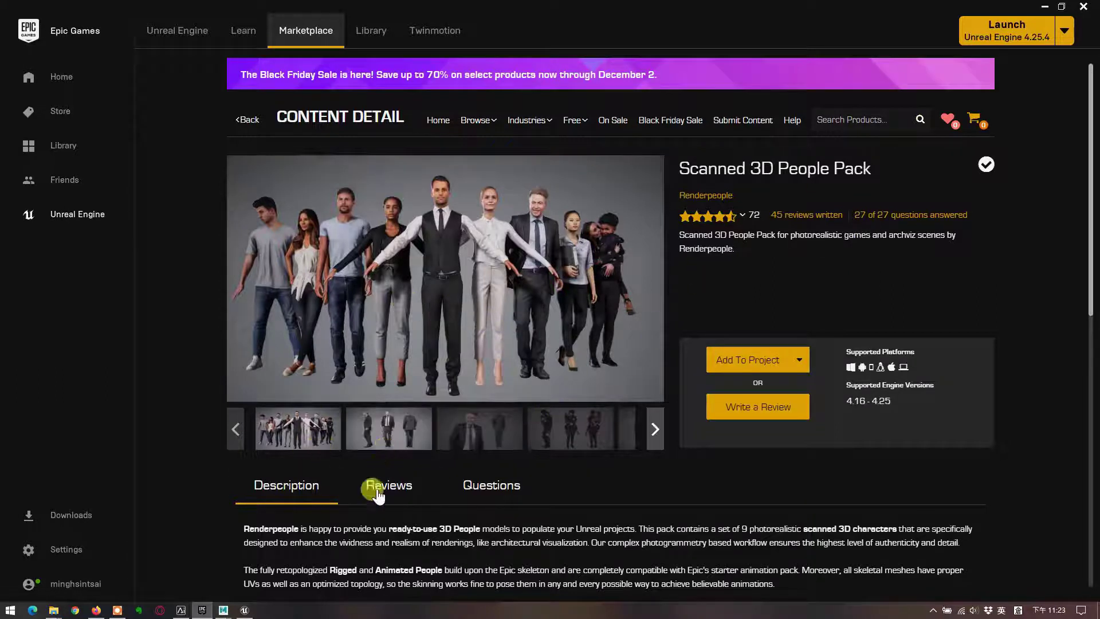
click(243, 611)
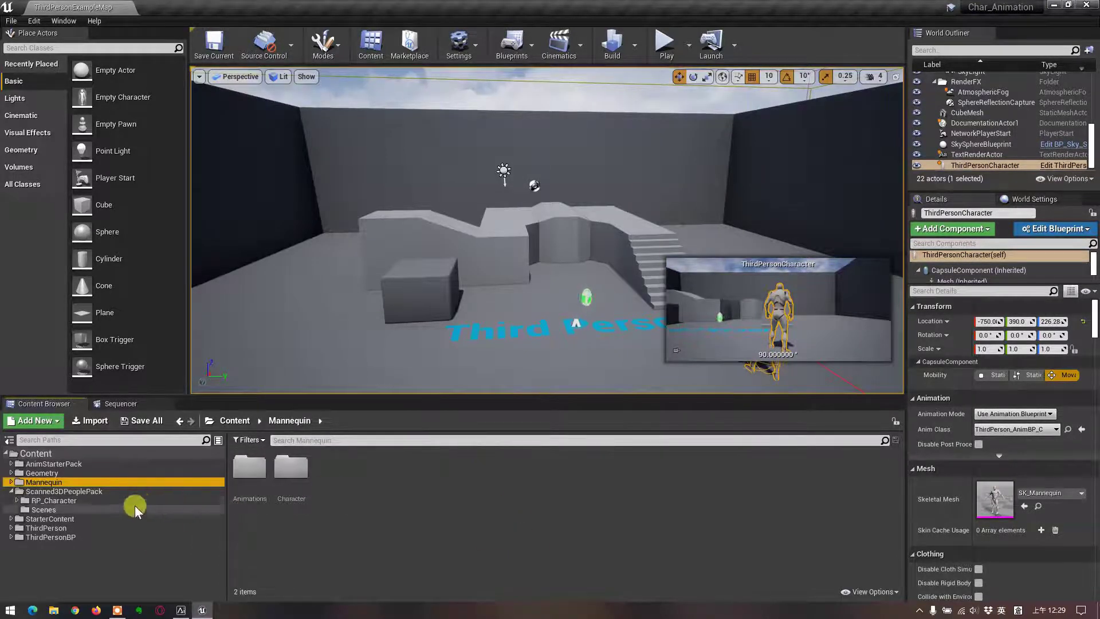
- Go to Scanned3DPeoplePack > Scenes and load the RP_Scene level
click(96, 494)
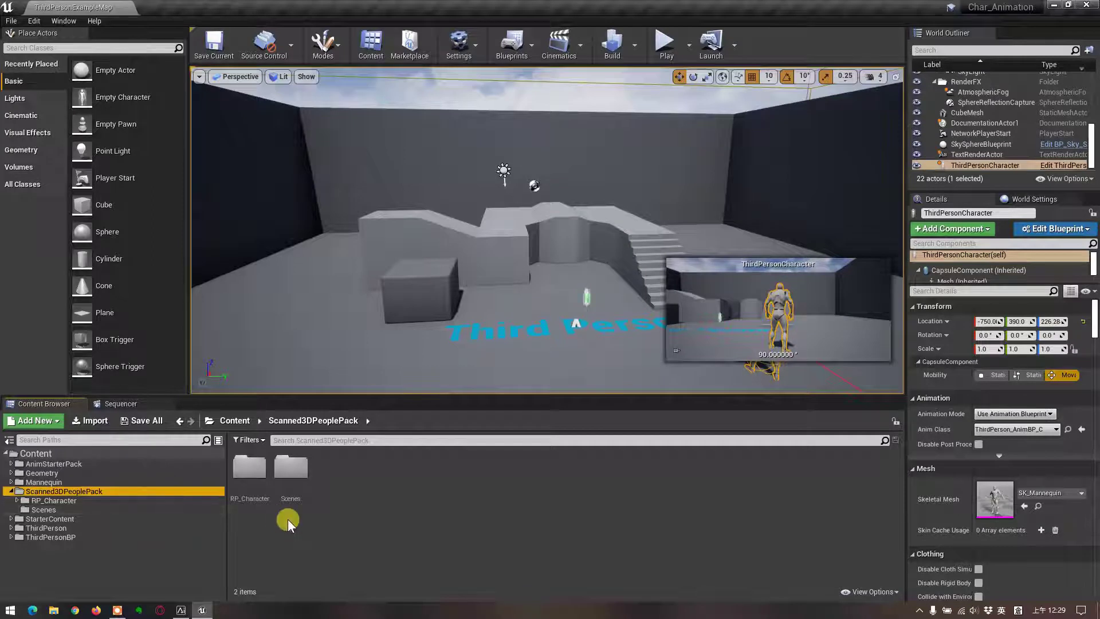
double_click(286, 477)
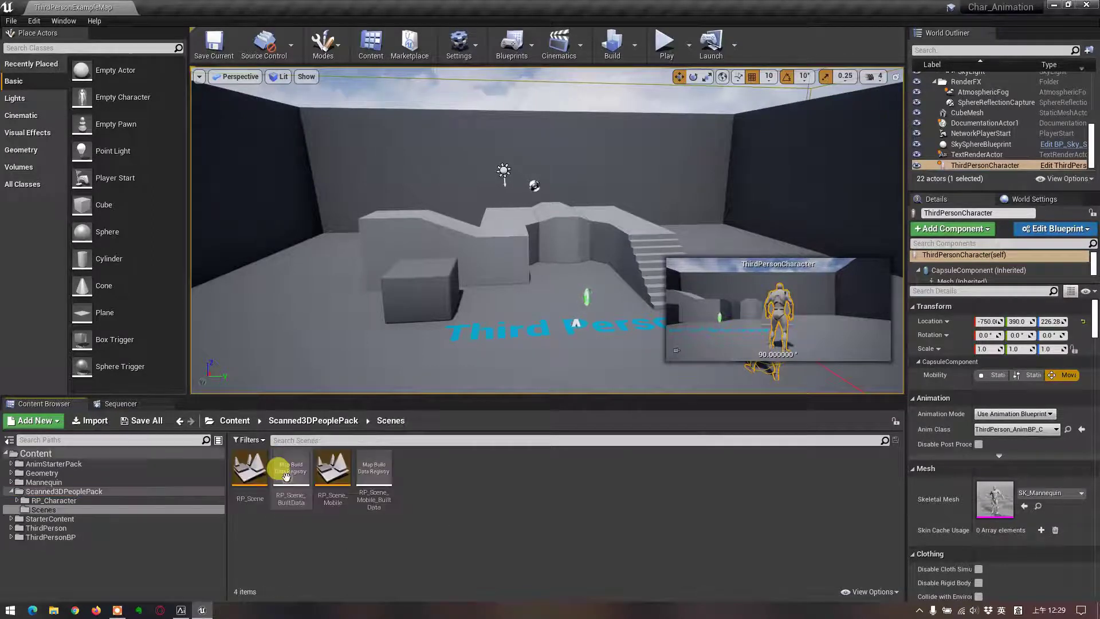
double_click(248, 479)
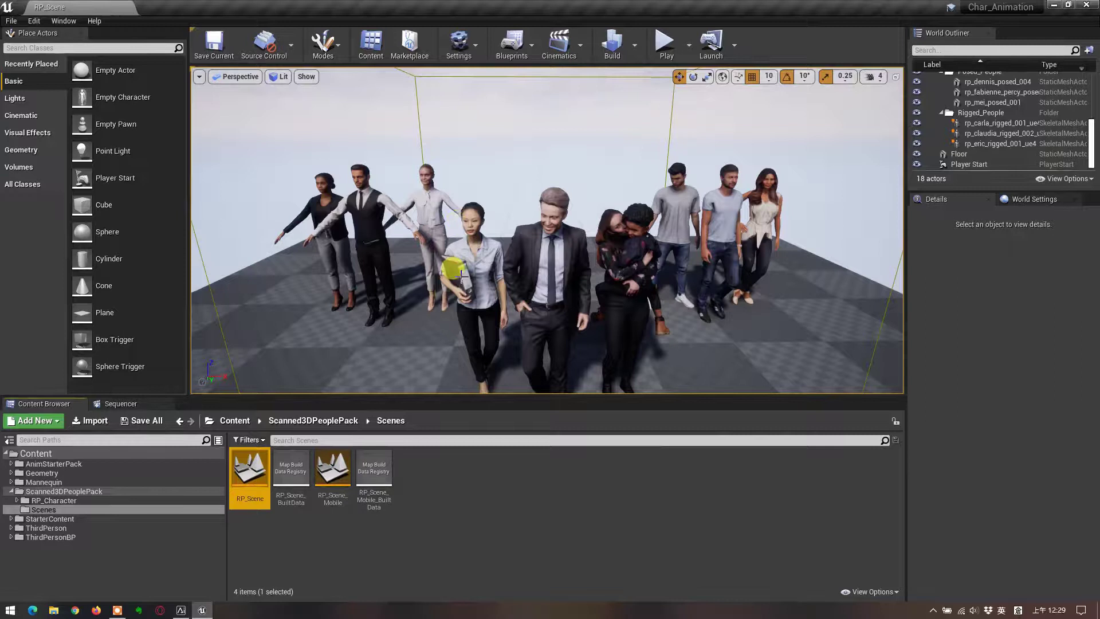
- Select the second figure from the left and open its RP_Character/rp_eric_rigged_001_ue4 folder
click(65, 500)
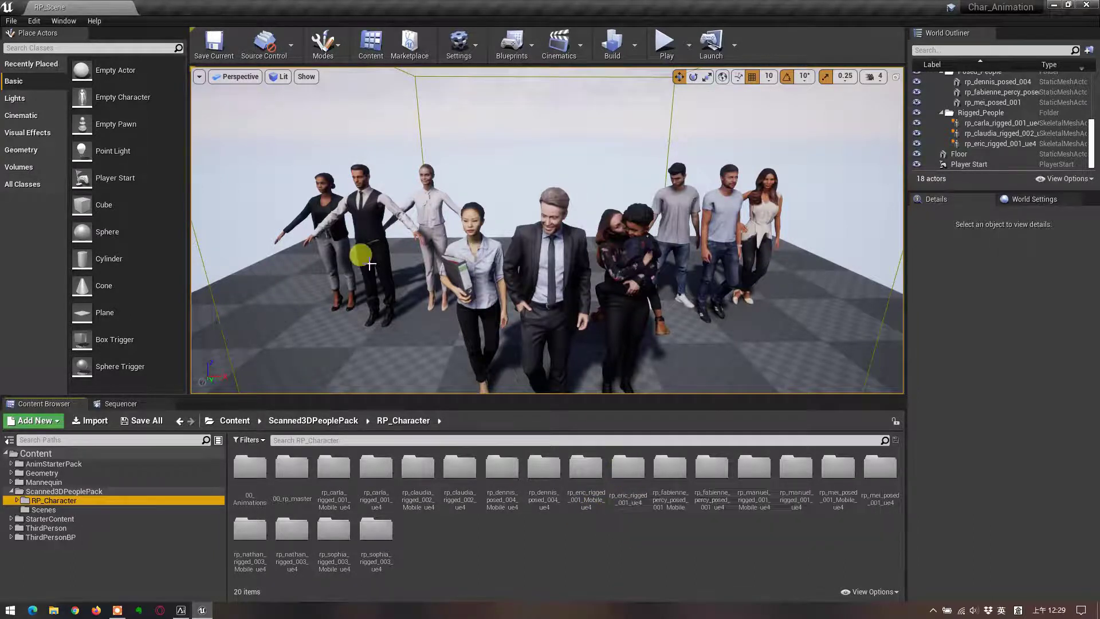
click(362, 243)
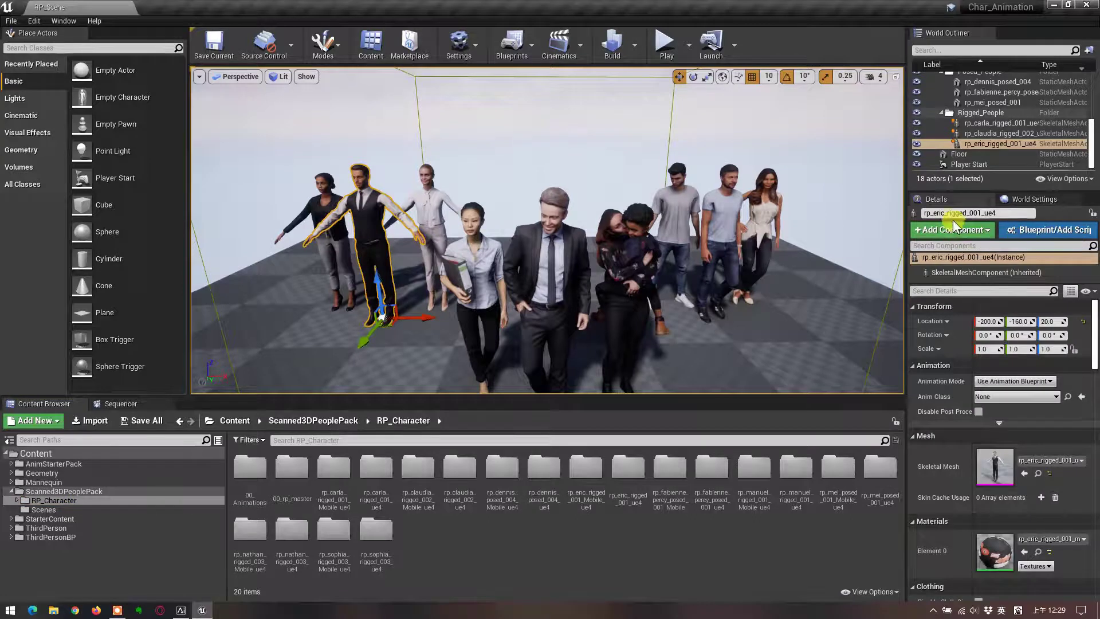
double_click(629, 488)
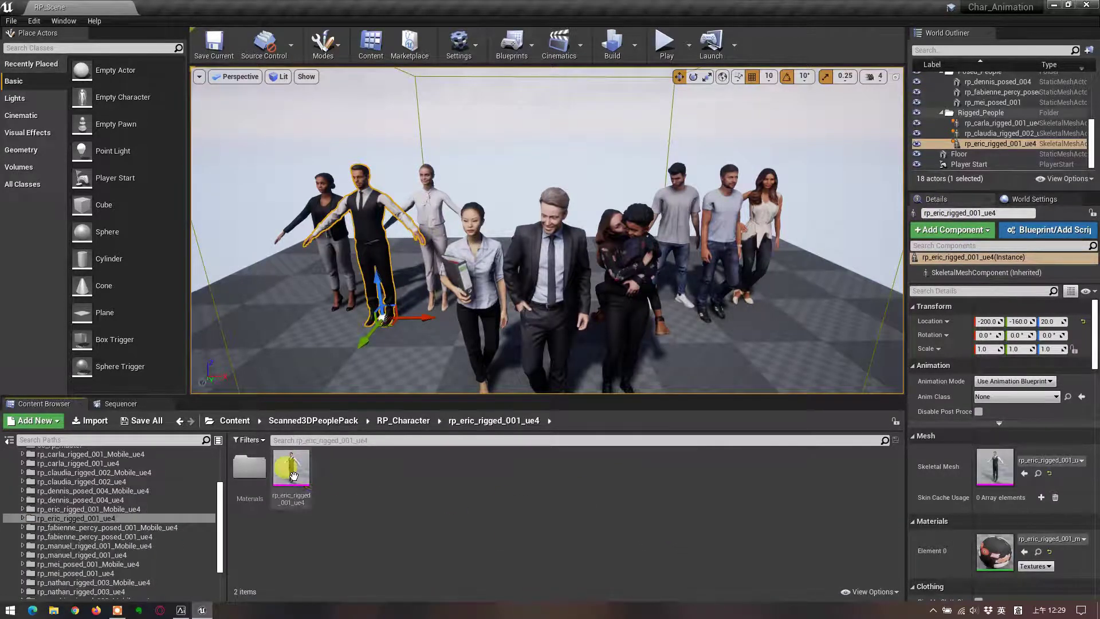
- Inspect the Eric skeletal mesh and its UE4_Mannequin_Skeleton, then close both editors back to RP_Scene
double_click(293, 476)
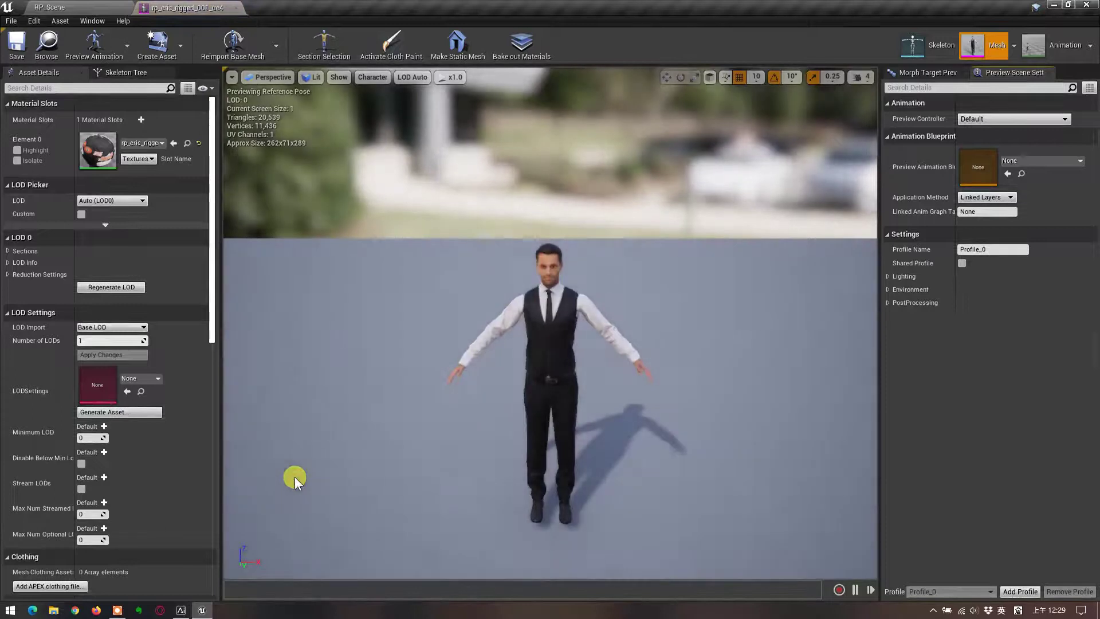
click(926, 50)
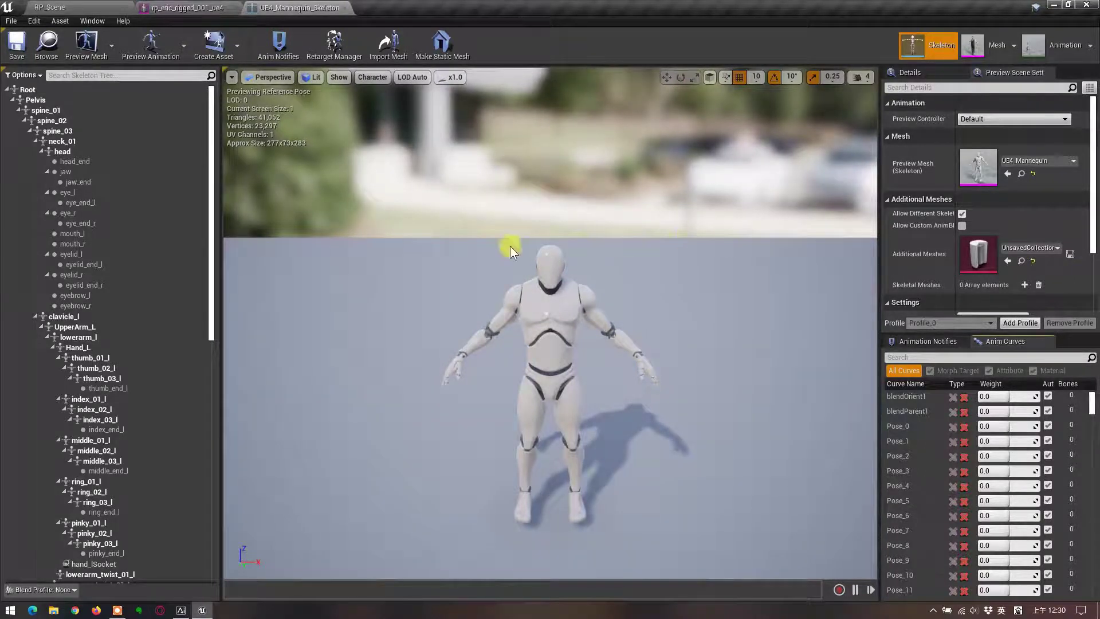
click(190, 8)
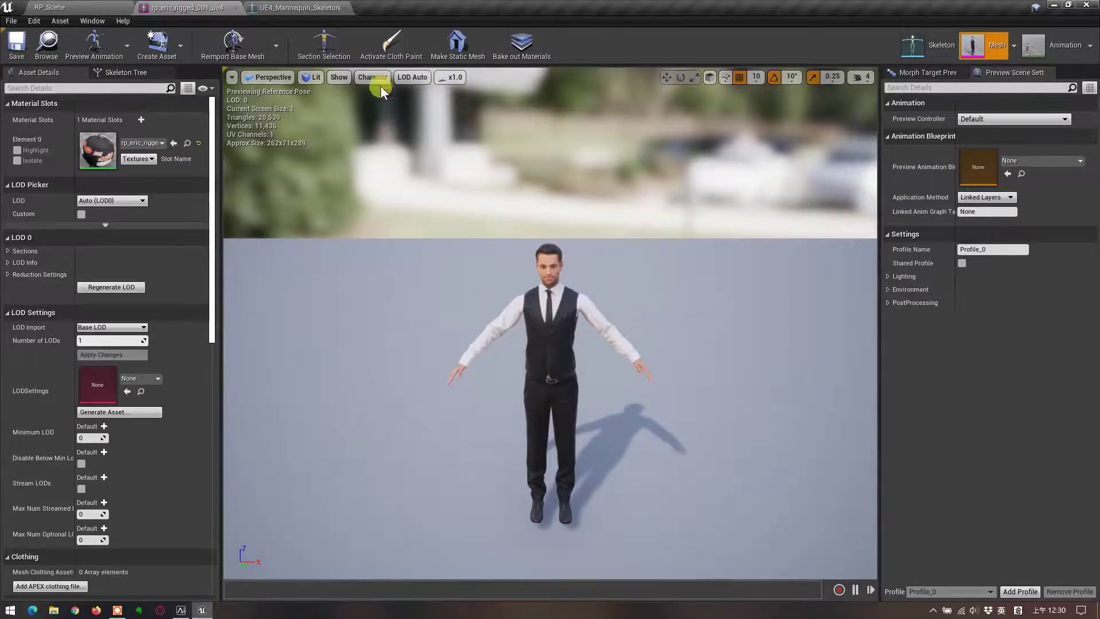
click(283, 7)
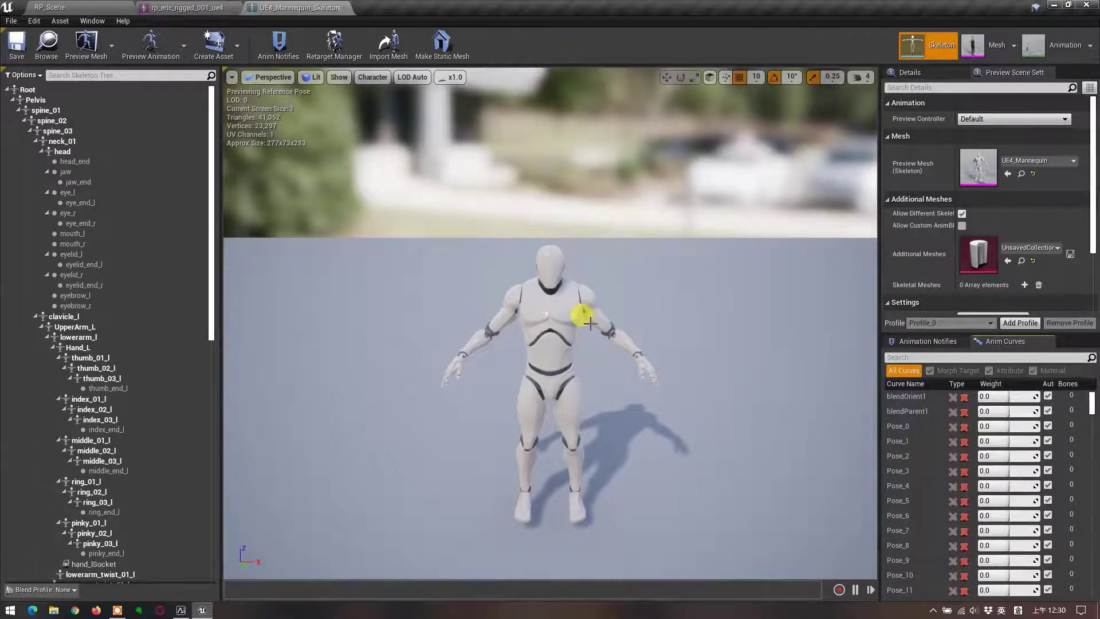
click(343, 7)
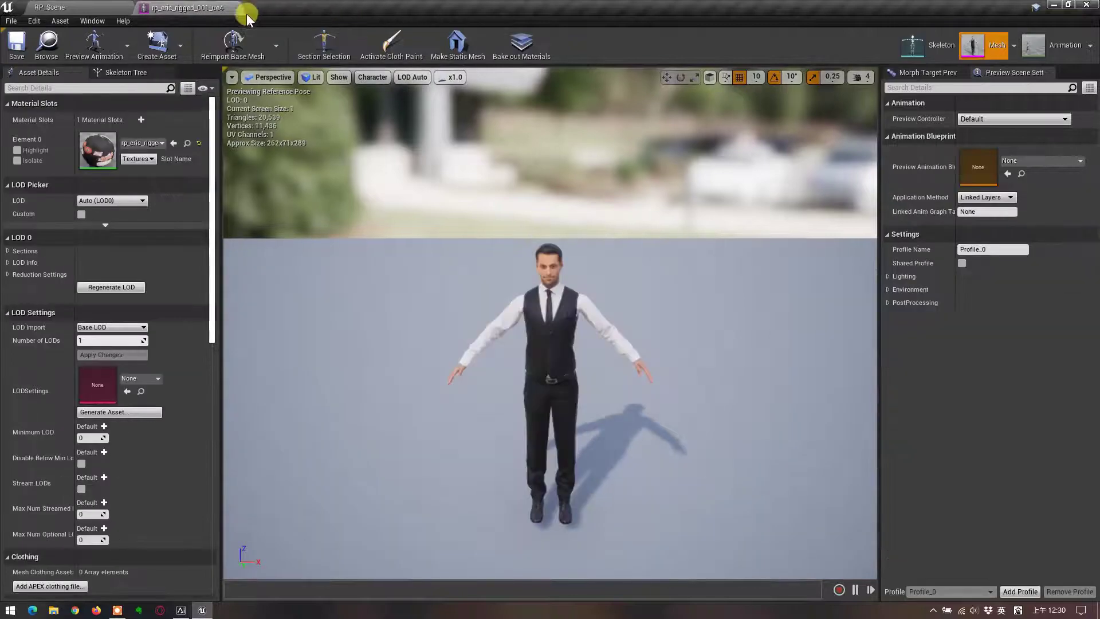
click(235, 8)
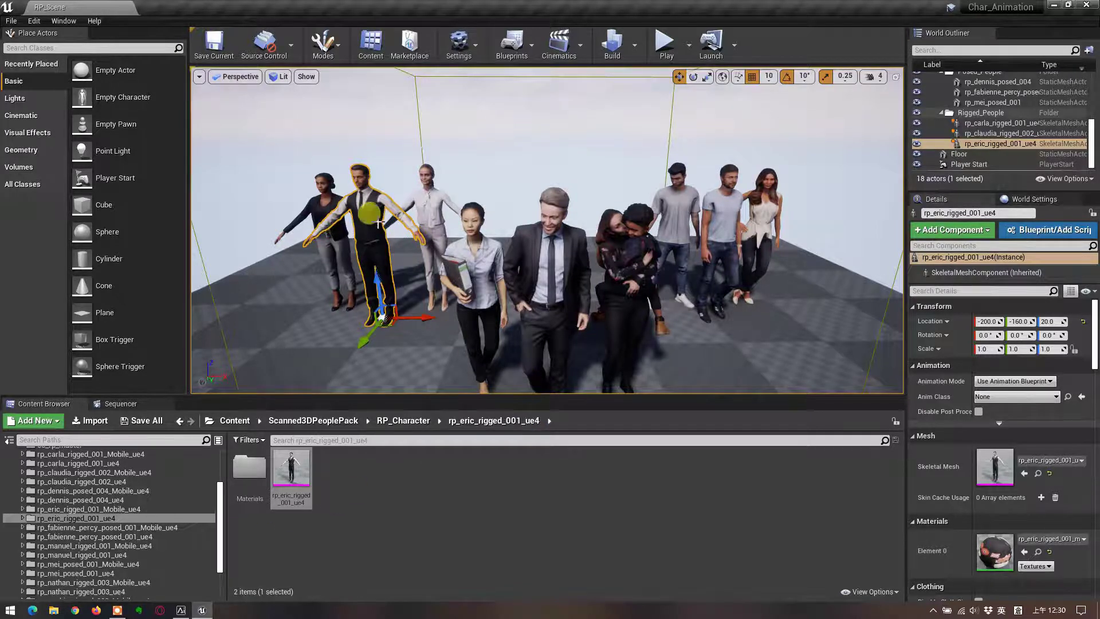
- Preview the AnimStarterPack's Aim_Space_Hip animation in a docked tab, then close it
drag(220, 503, 220, 466)
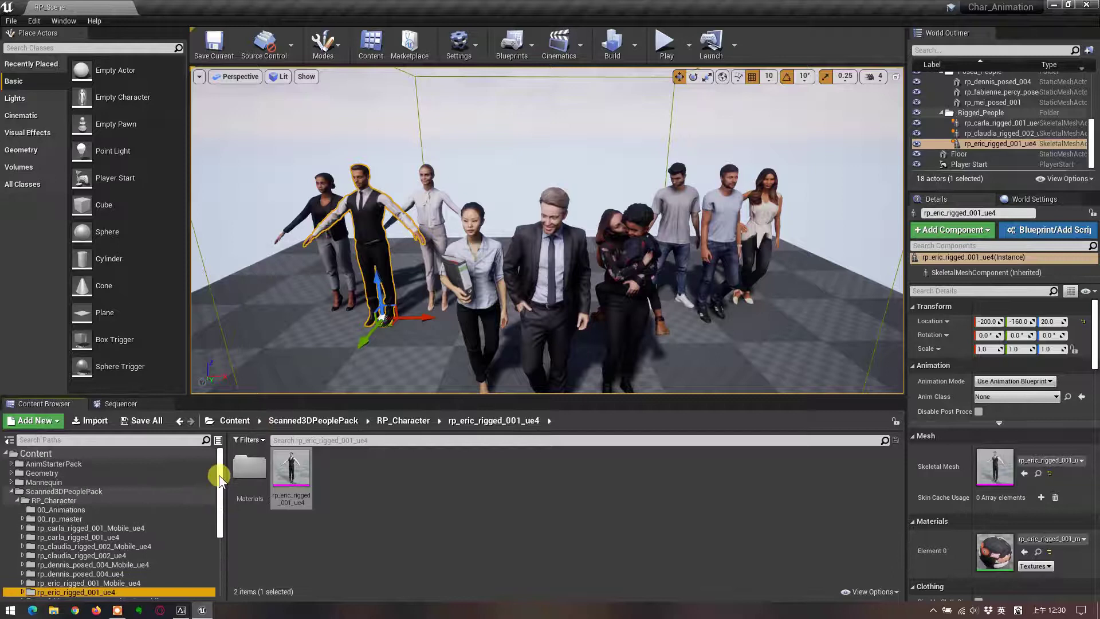
click(60, 464)
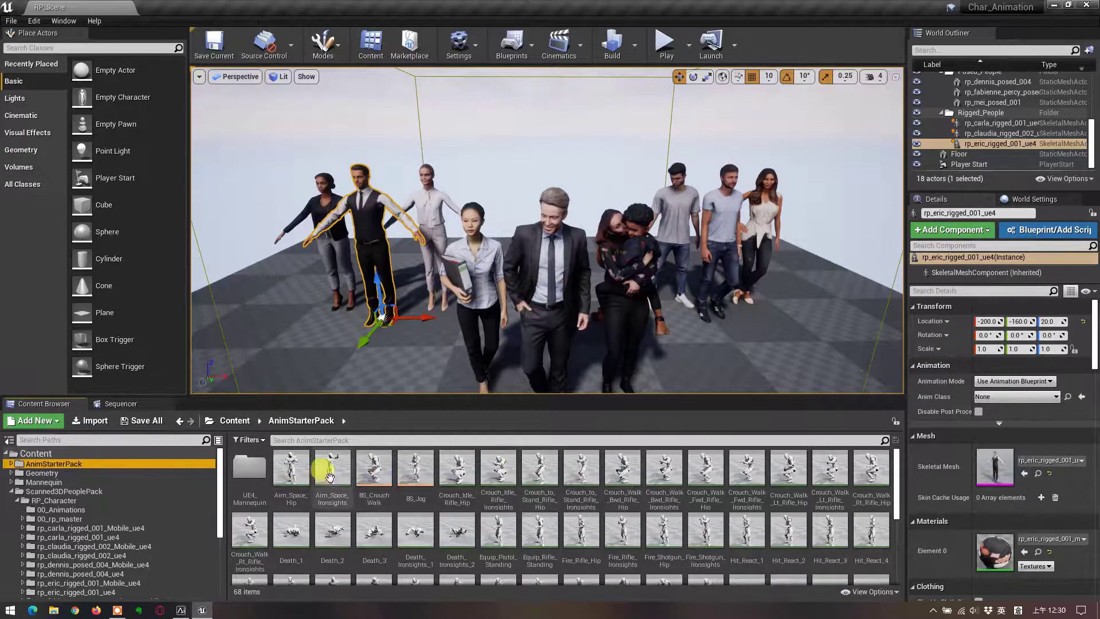
double_click(287, 476)
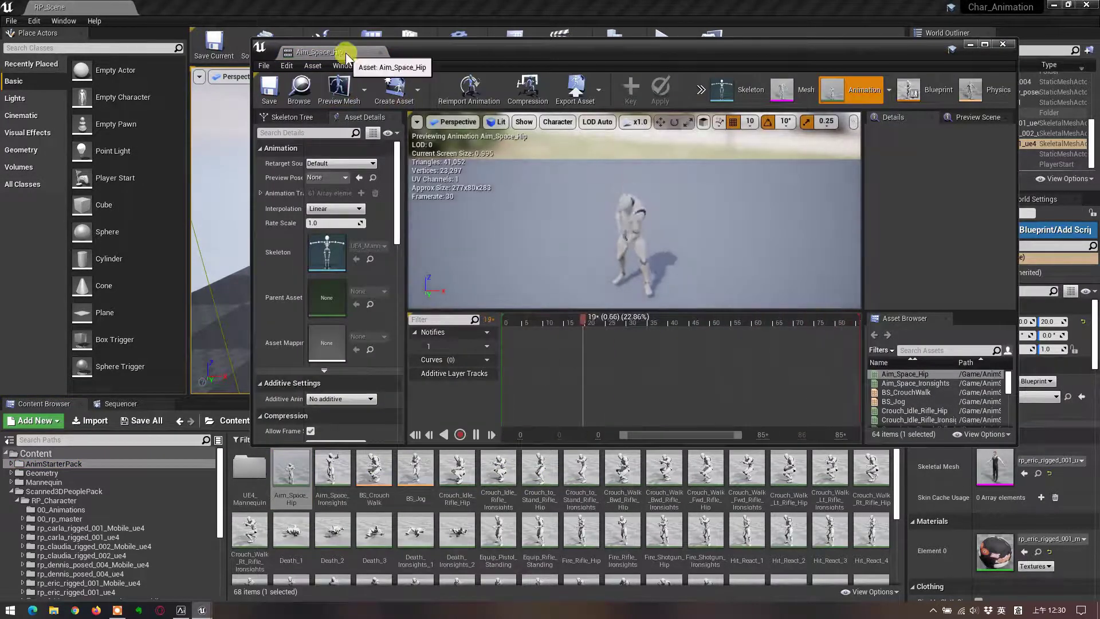
drag(321, 53, 184, 8)
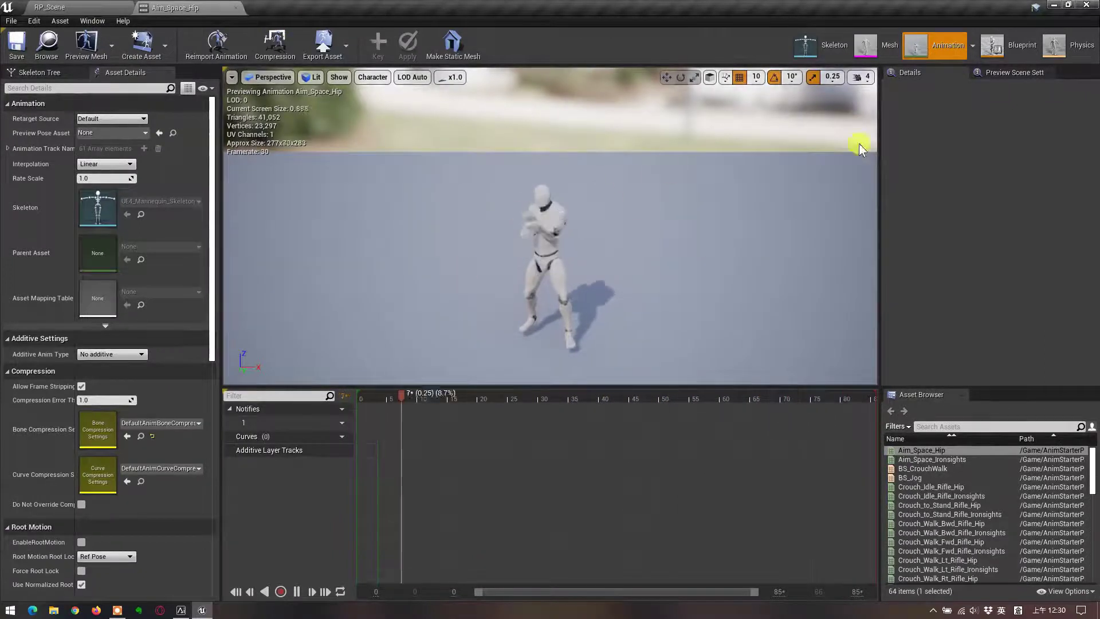
click(235, 7)
- Scroll the AnimStarterPack assets and open the Showcase level
scroll(750, 464, down, 2)
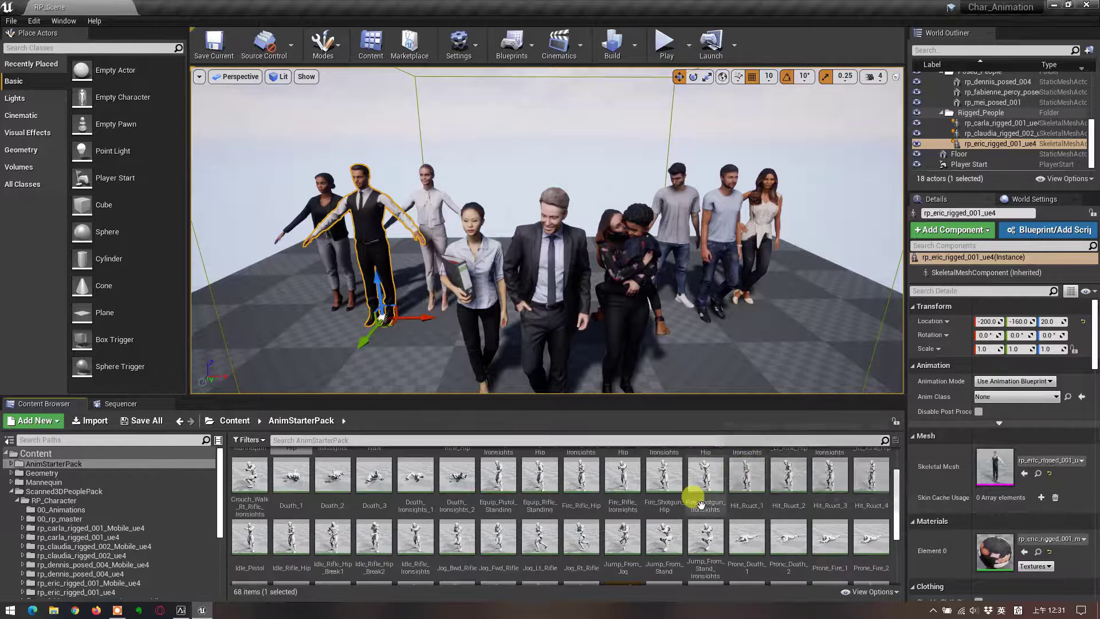
scroll(696, 491, down, 1)
scroll(638, 497, down, 1)
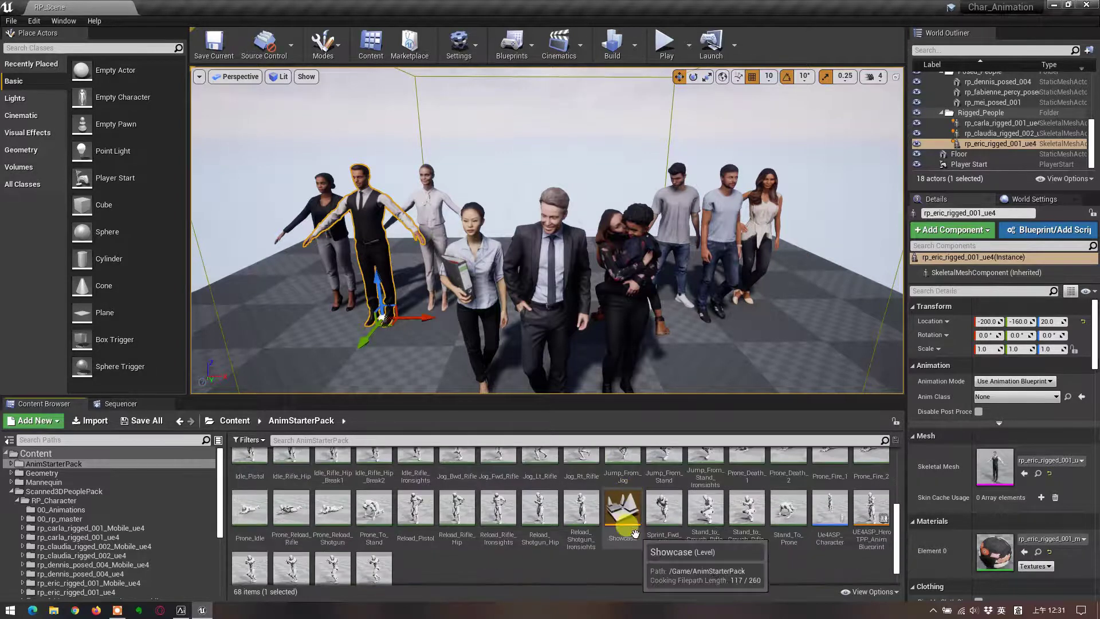
double_click(620, 519)
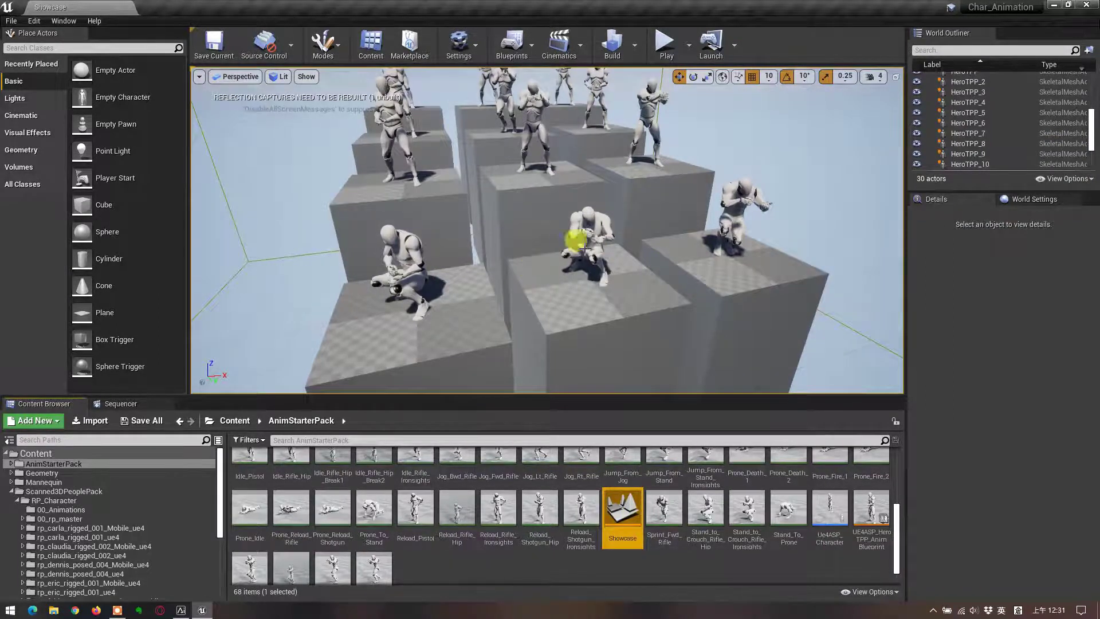
- Run a brief Play-in-Editor test of the Showcase level and stop it
click(666, 55)
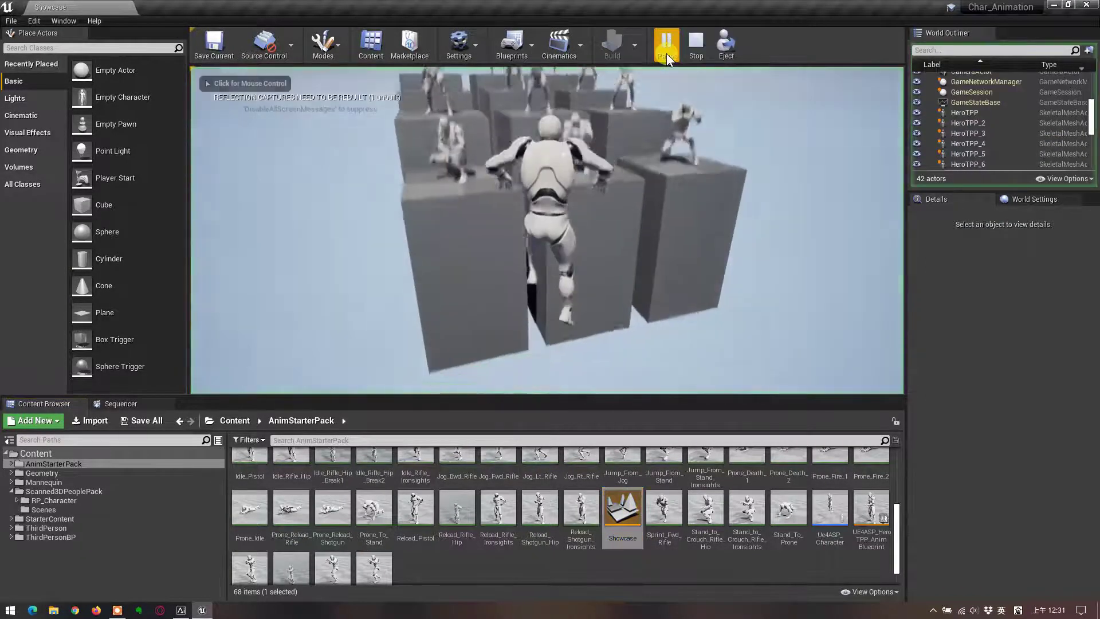
click(696, 55)
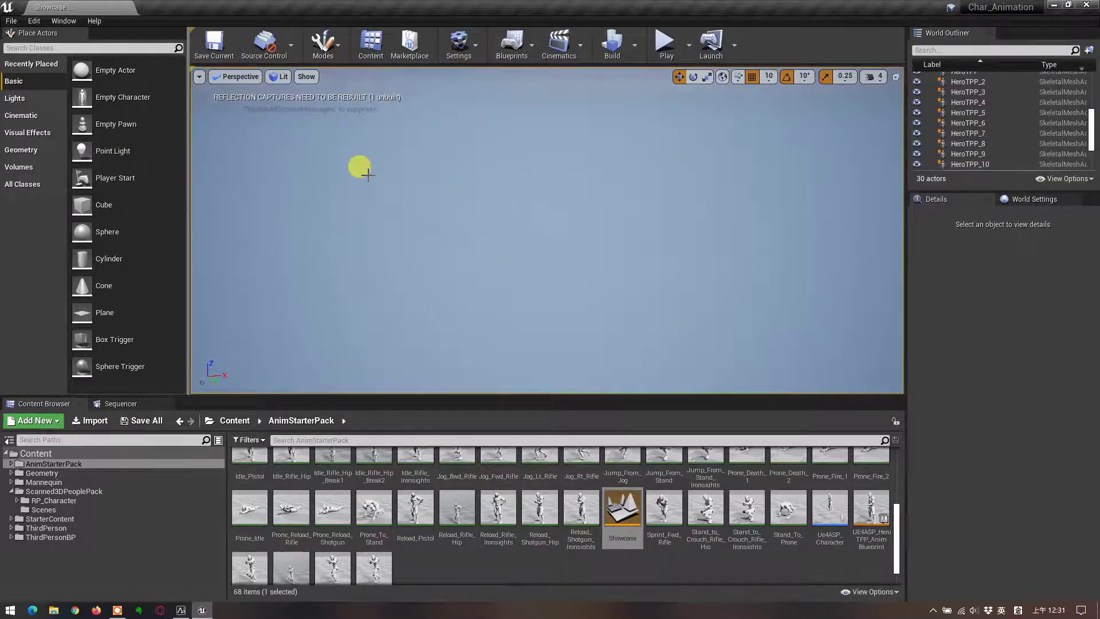
click(458, 55)
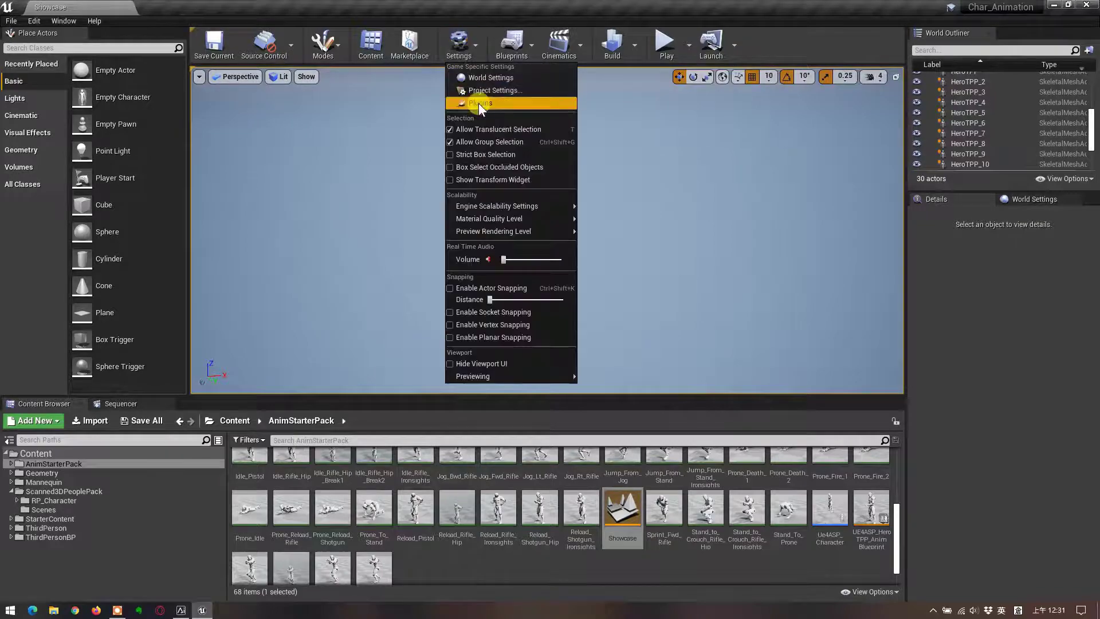
- Review the Maps & Modes page in Project Settings, then close it
click(481, 91)
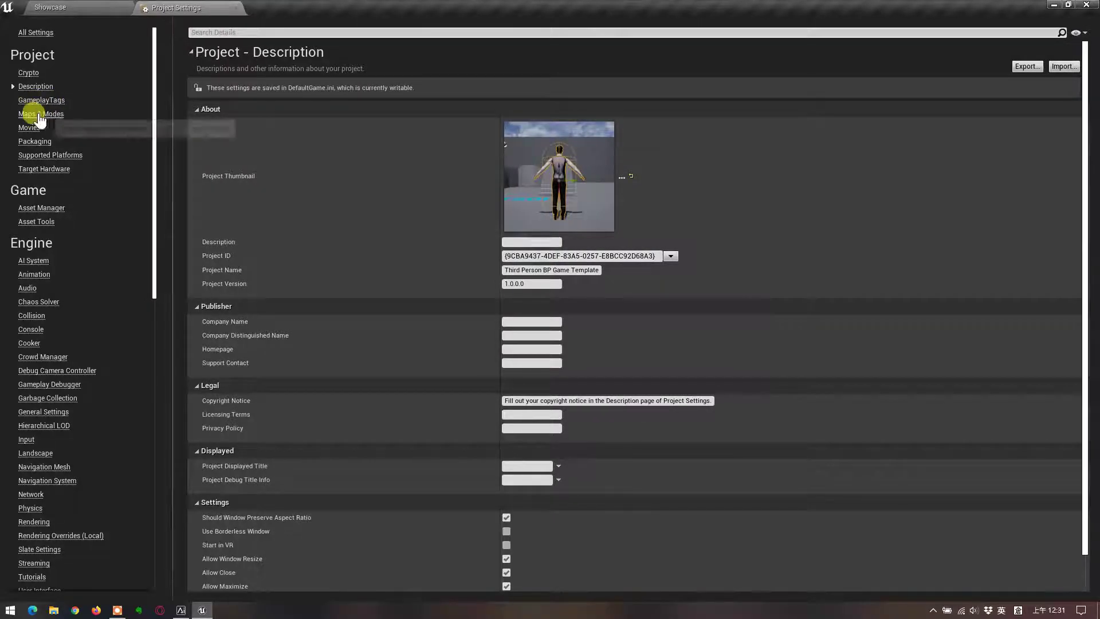
click(42, 114)
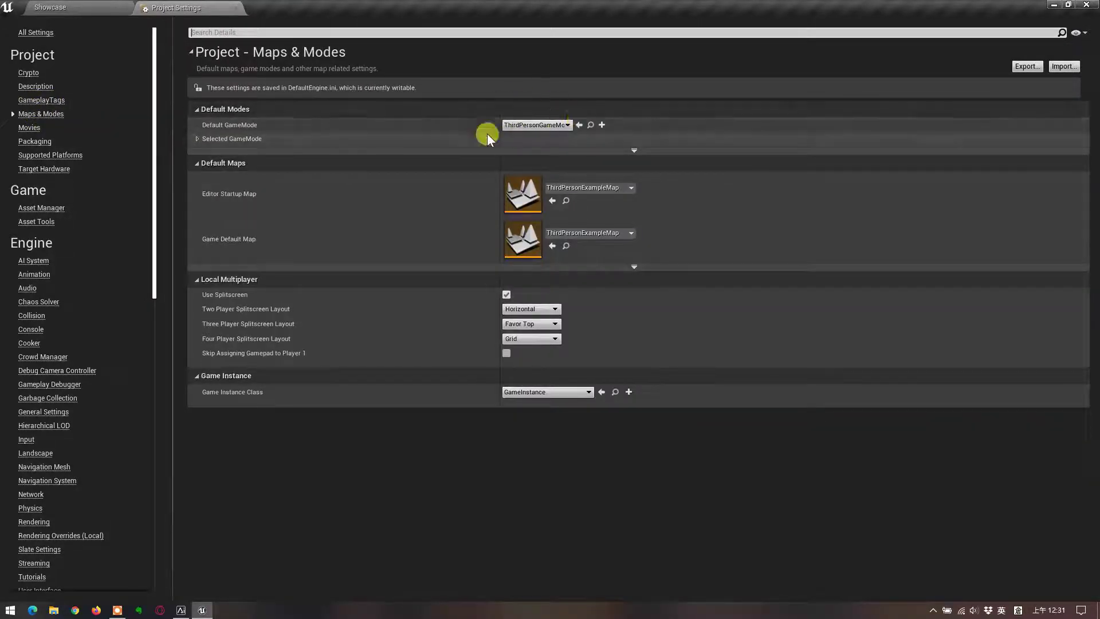
click(236, 9)
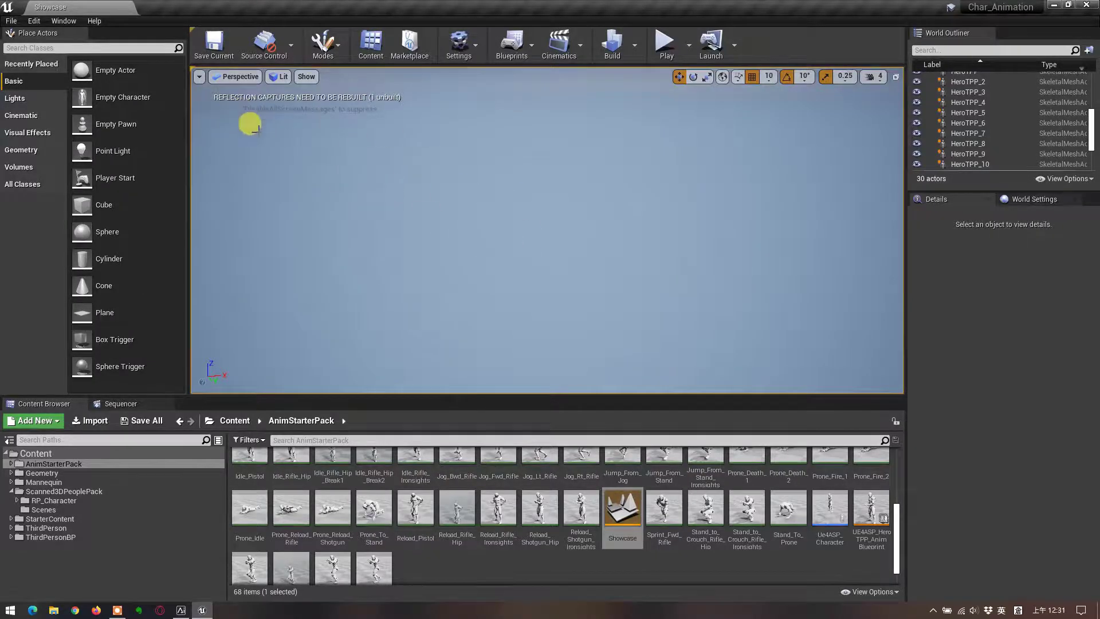
- Set the Showcase level's World Settings GameMode Override to GameModeBase
click(1030, 198)
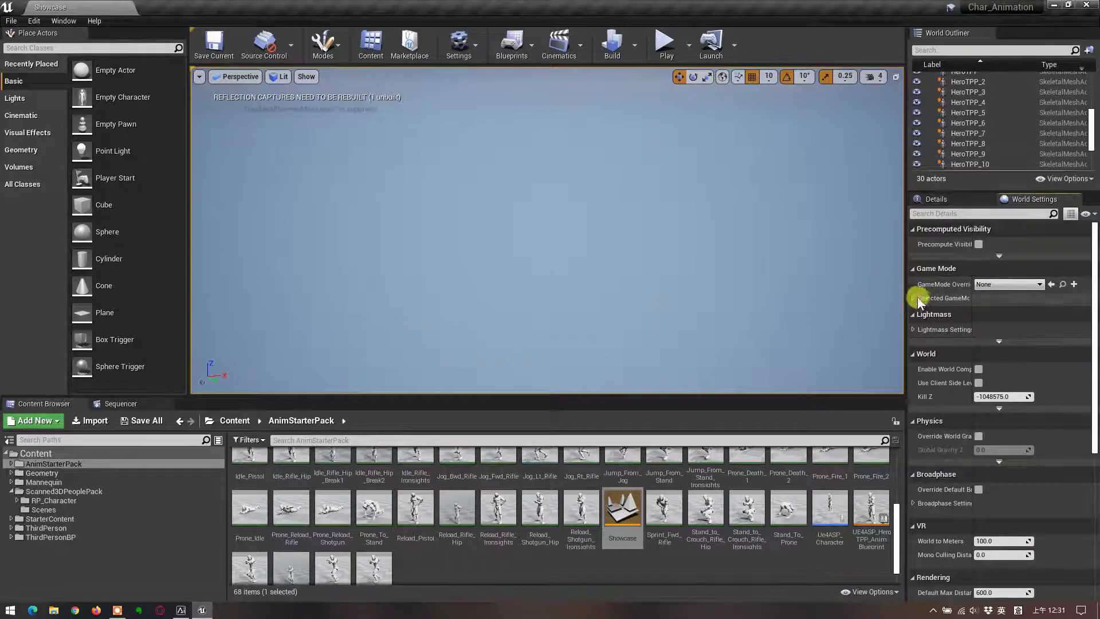
click(1040, 284)
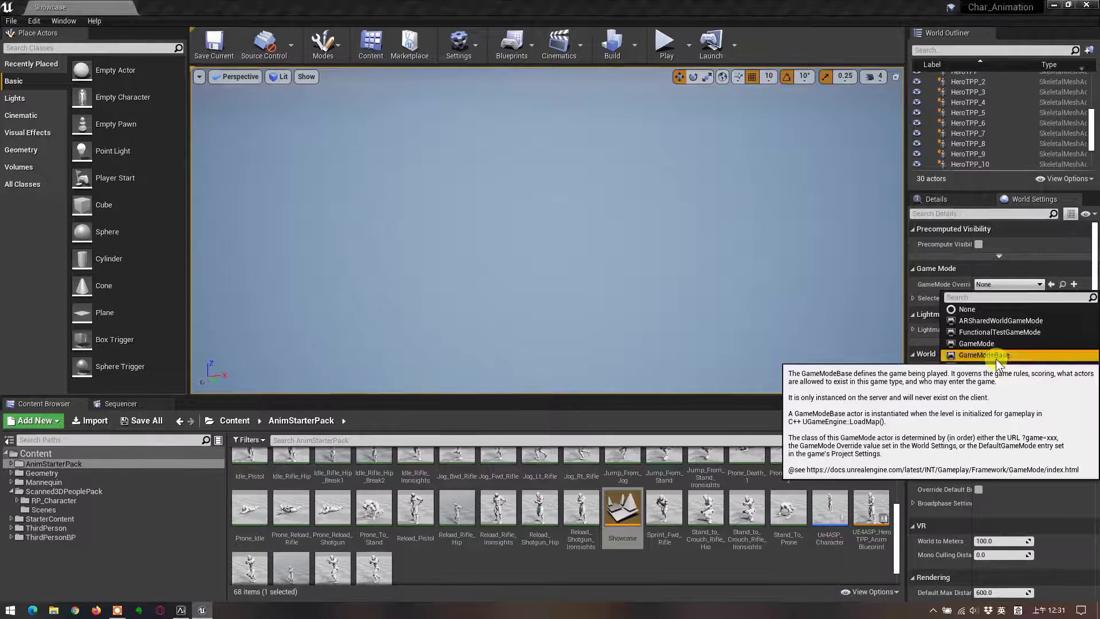
click(996, 358)
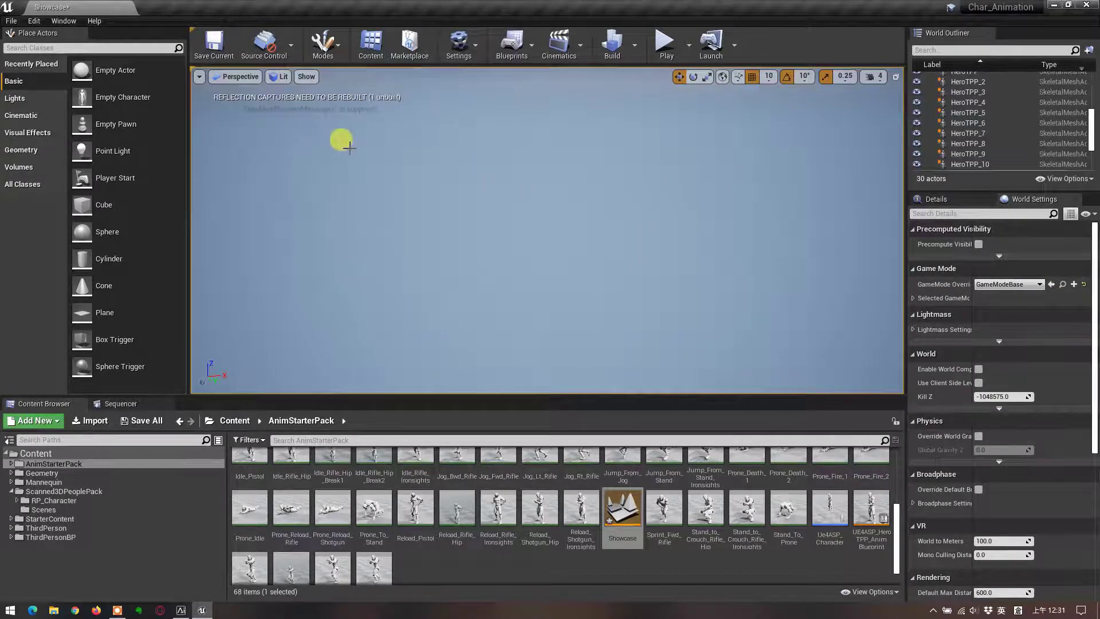
click(199, 77)
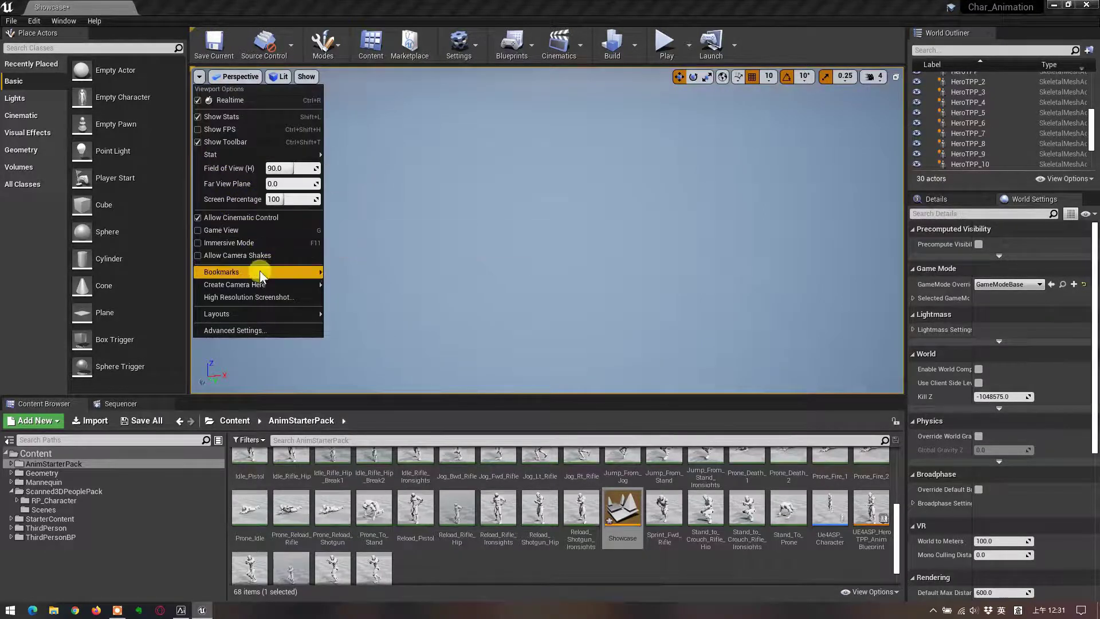
- Frame the mannequins from Bookmark 1, move closer, then play and stop the level
mouse_move(264, 272)
click(353, 280)
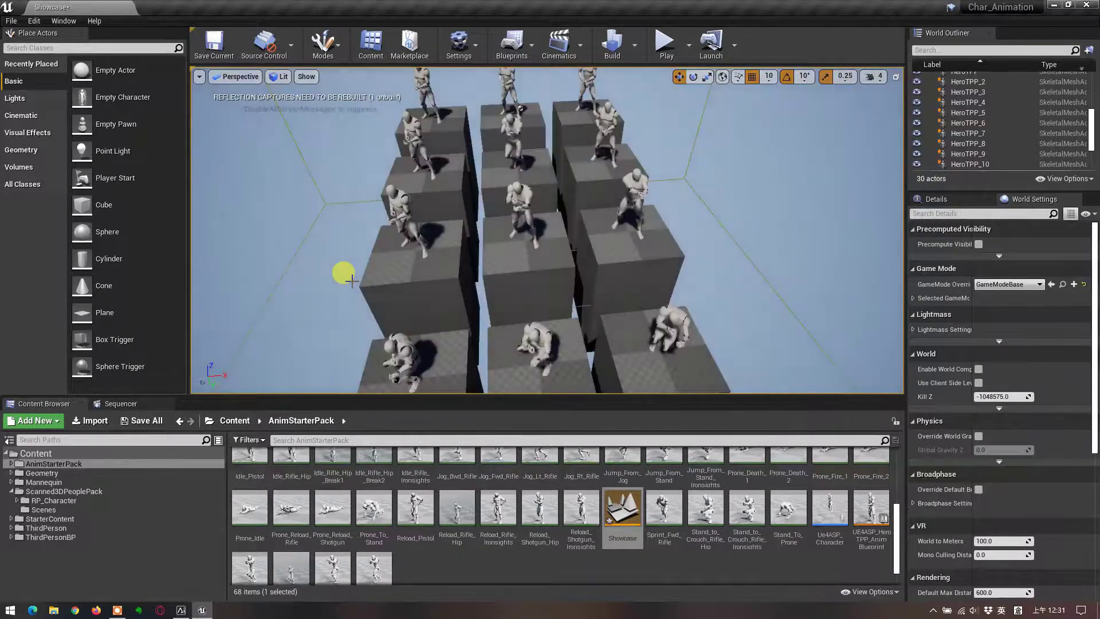
mouse_move(380, 318)
mouse_down()
mouse_move(395, 275)
mouse_move(413, 264)
mouse_move(430, 276)
mouse_up()
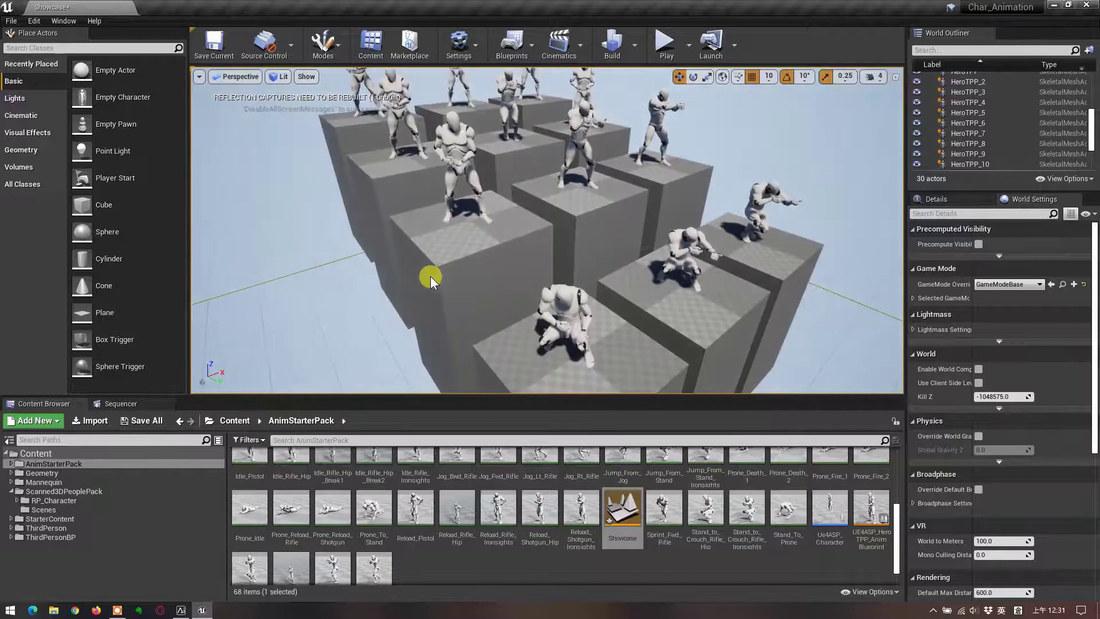
click(670, 48)
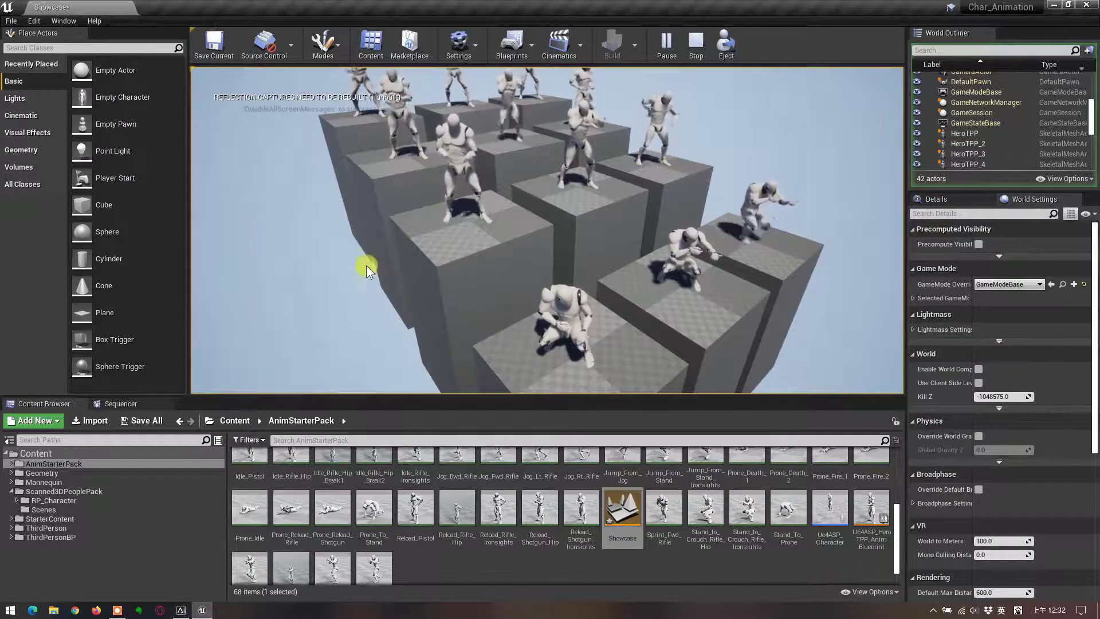
click(698, 55)
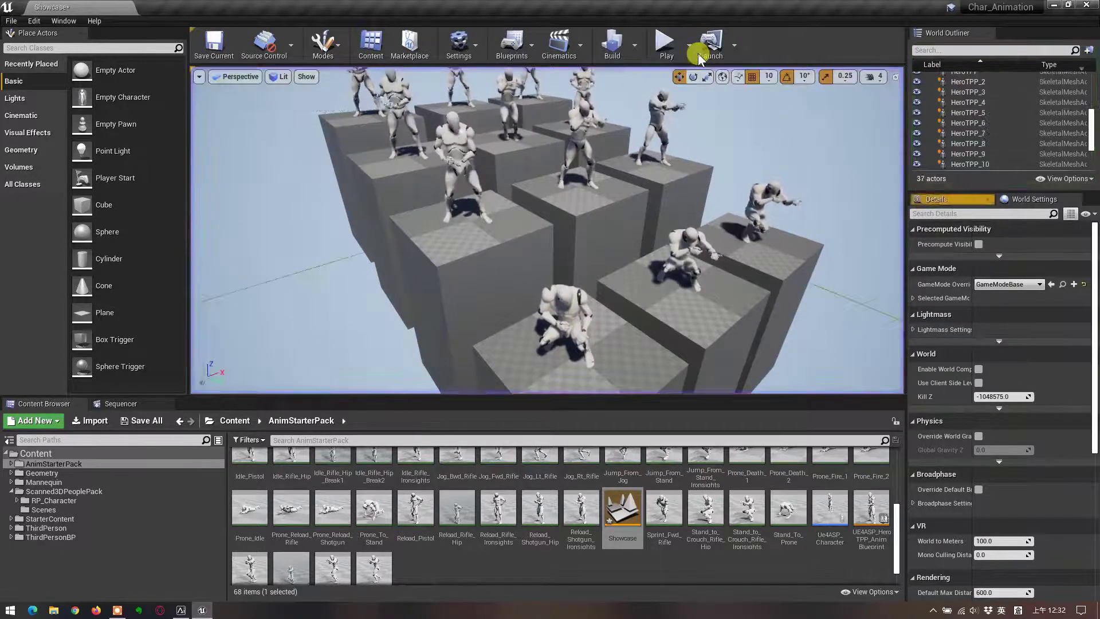